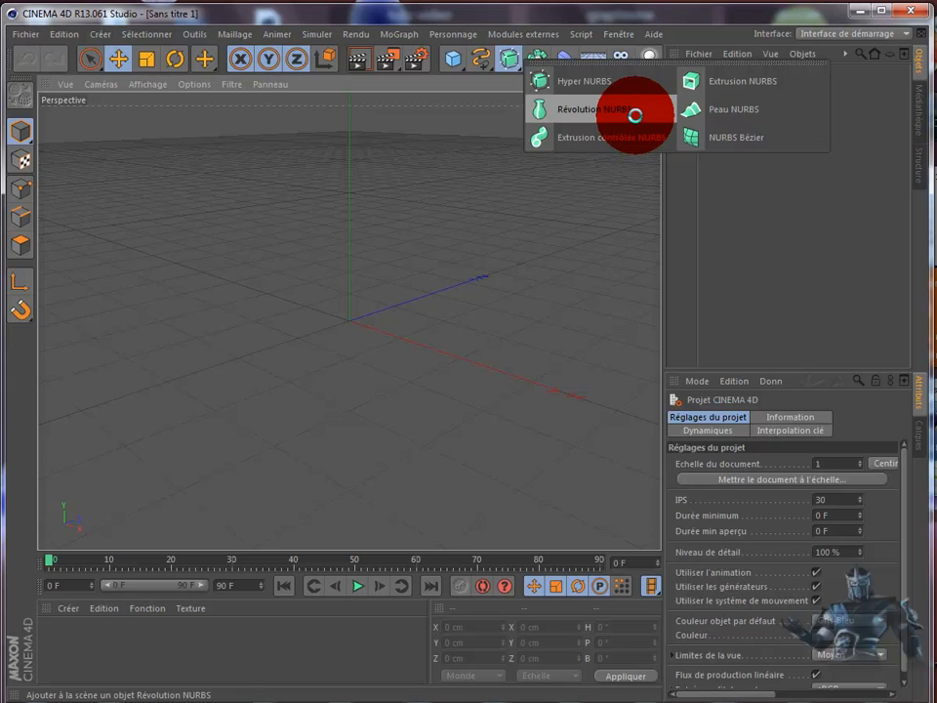
Maximize the front (Avant) view and load the green container photo as its background image
click(594, 372)
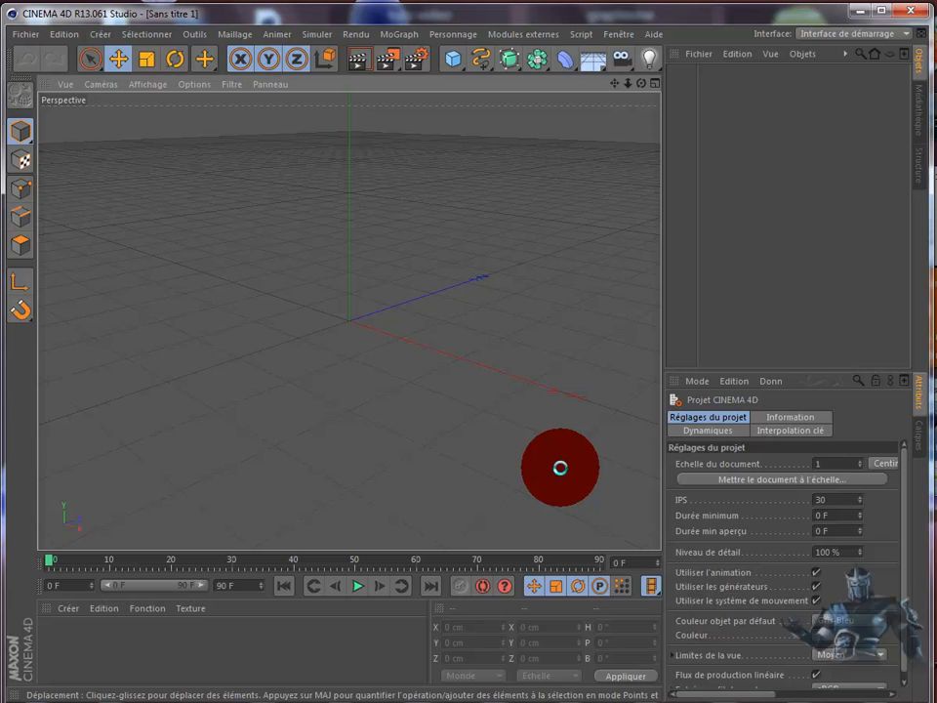
middle_click(561, 467)
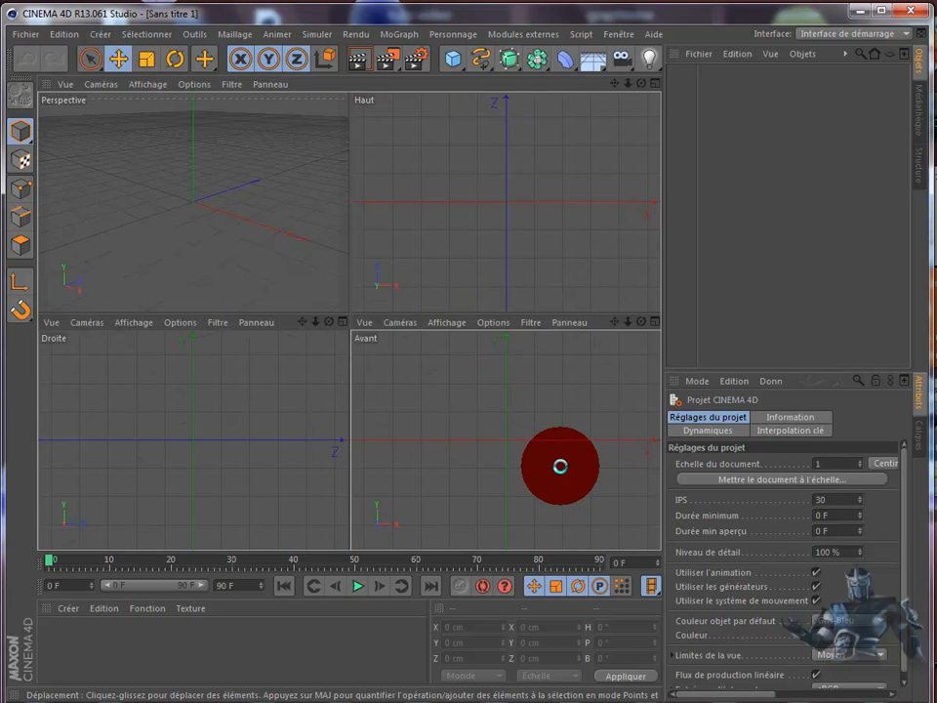
middle_click(561, 465)
middle_click(565, 465)
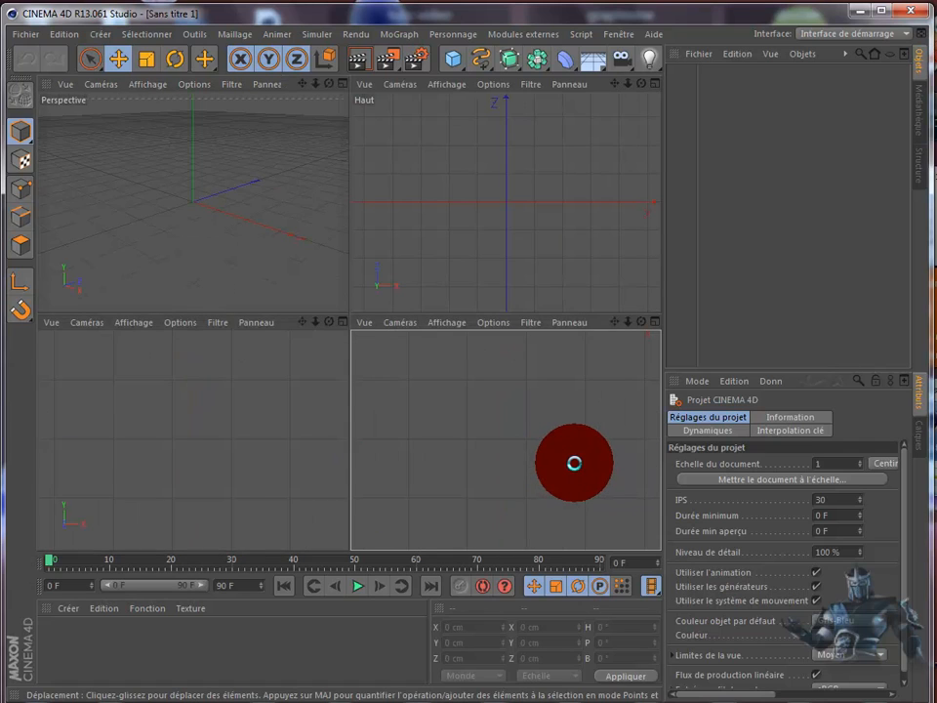
middle_click(574, 463)
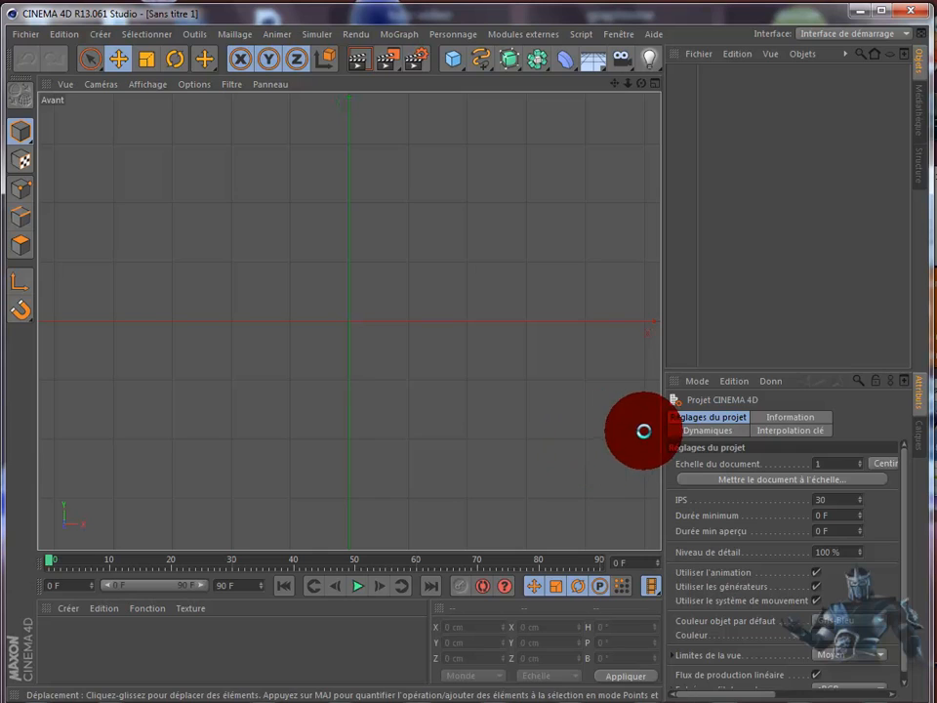
drag(922, 625, 454, 319)
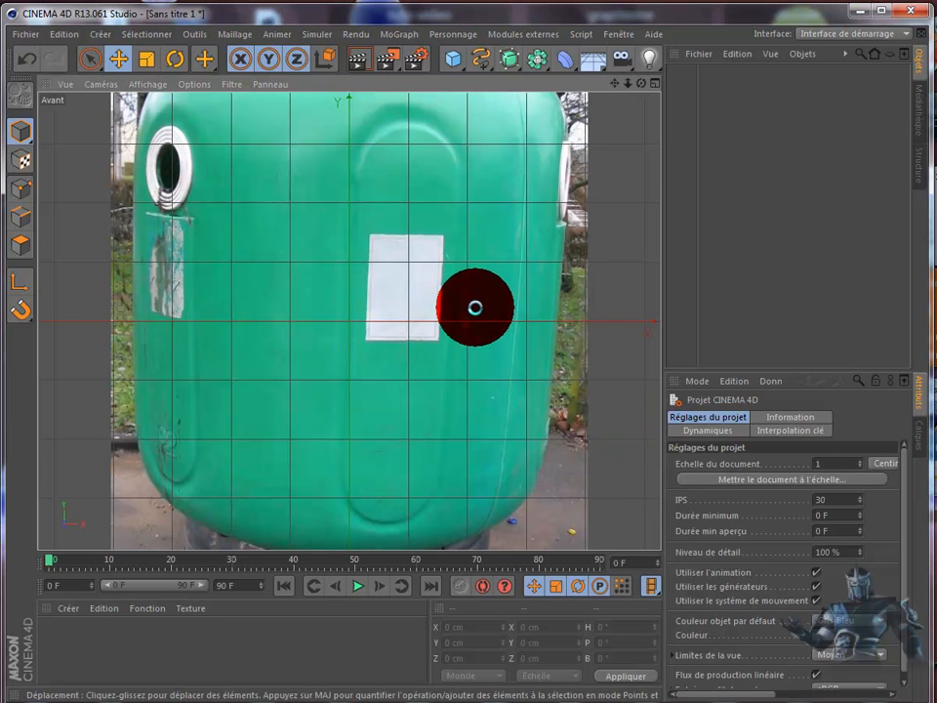
scroll(474, 311, down, 5)
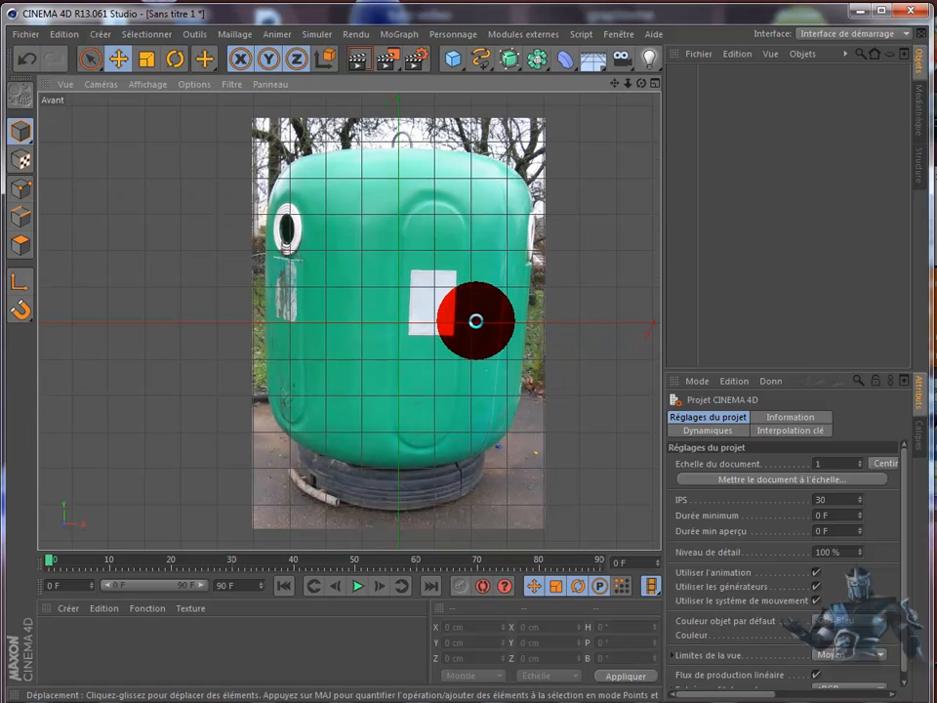
scroll(475, 320, down, 1)
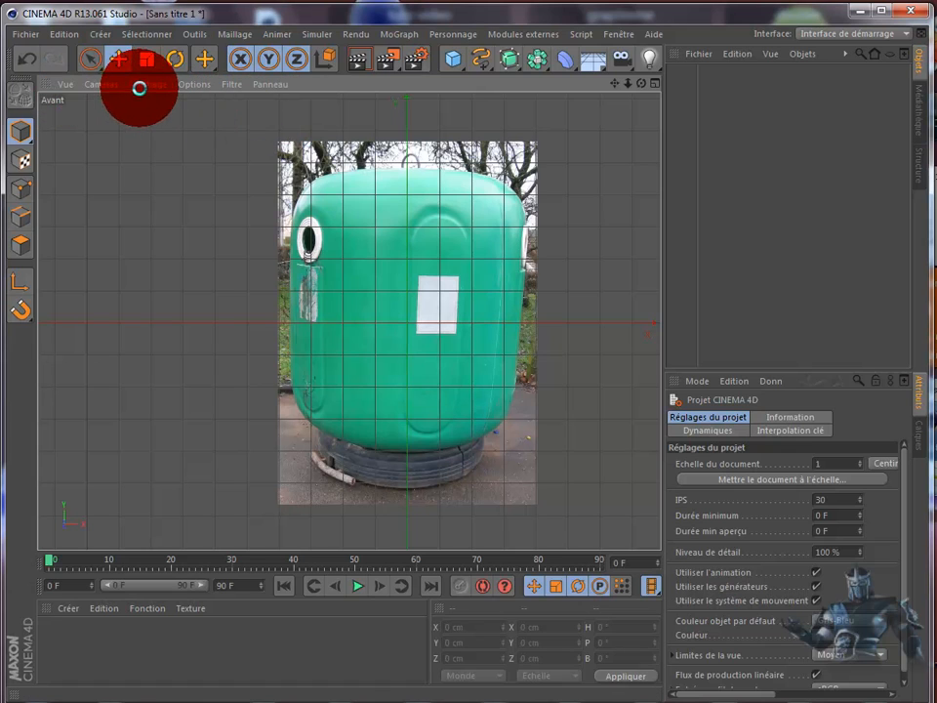
Configure the front view's background image with Transparence 73 % and Décalage Y 440
click(184, 85)
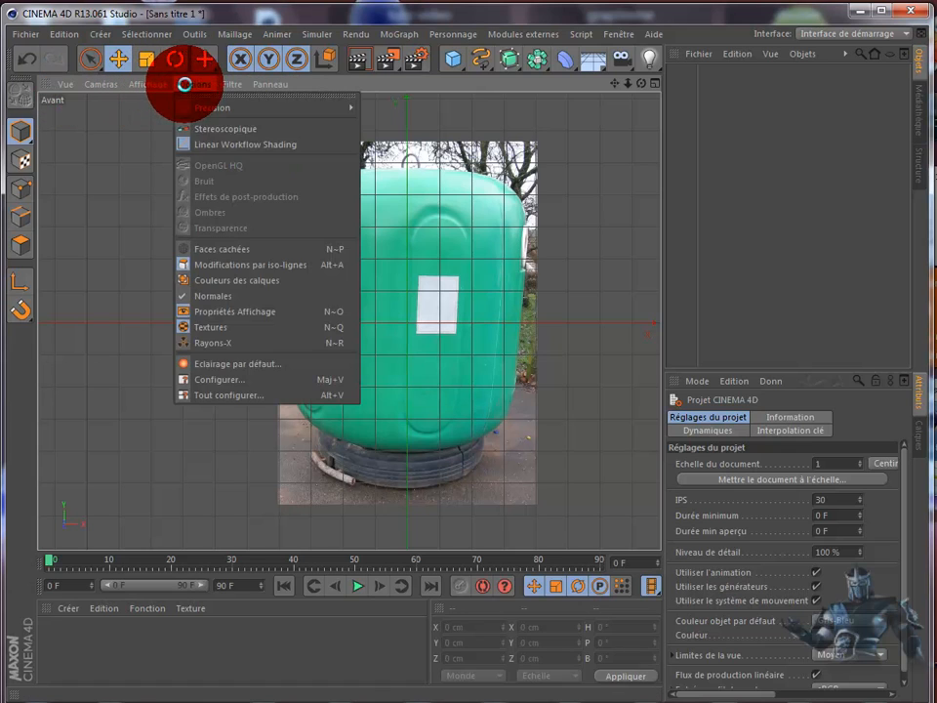
click(193, 379)
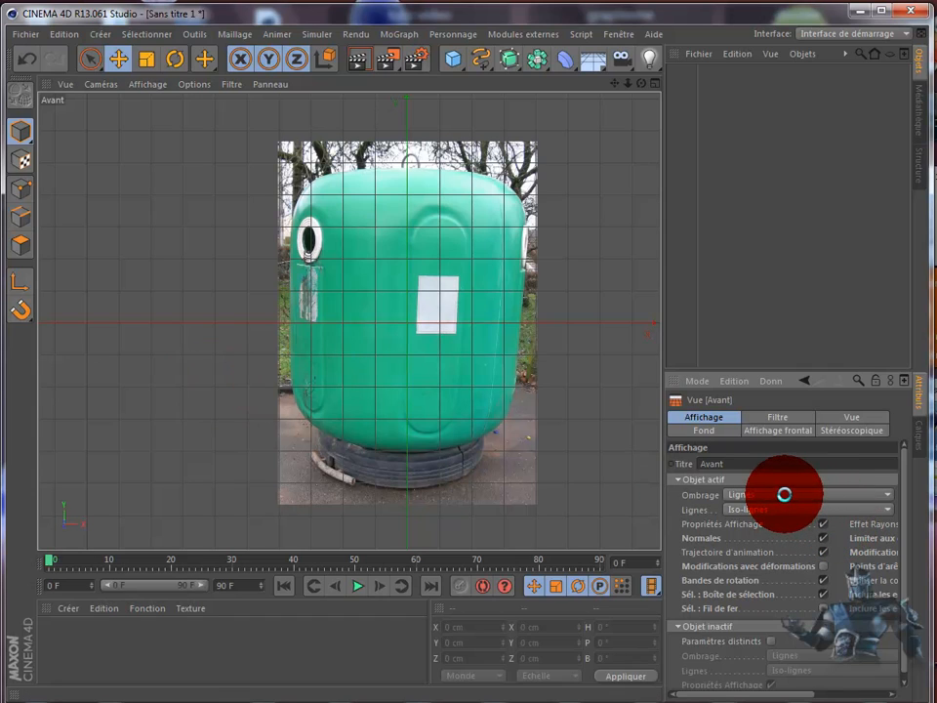
click(712, 430)
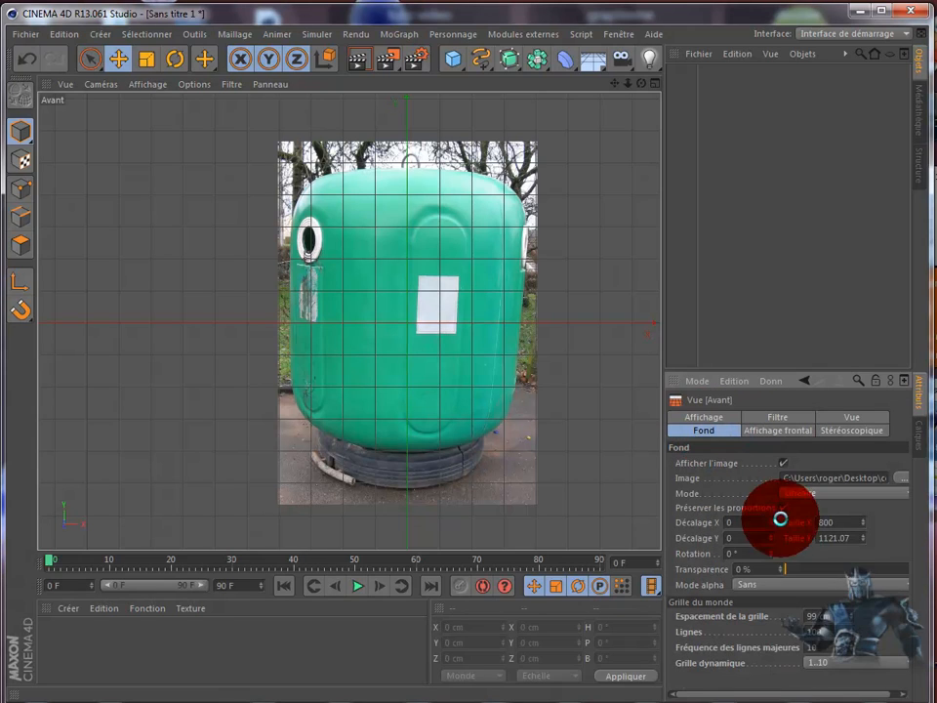
drag(788, 568, 879, 569)
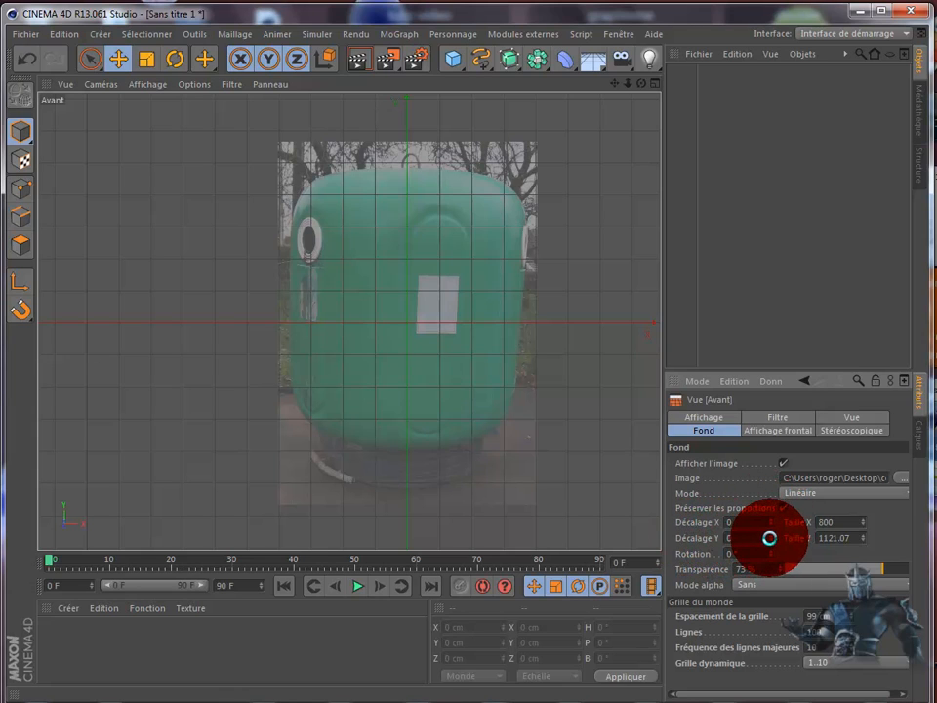
mouse_move(769, 535)
mouse_down()
mouse_move(787, 471)
mouse_move(773, 526)
mouse_move(778, 564)
mouse_move(772, 534)
mouse_up()
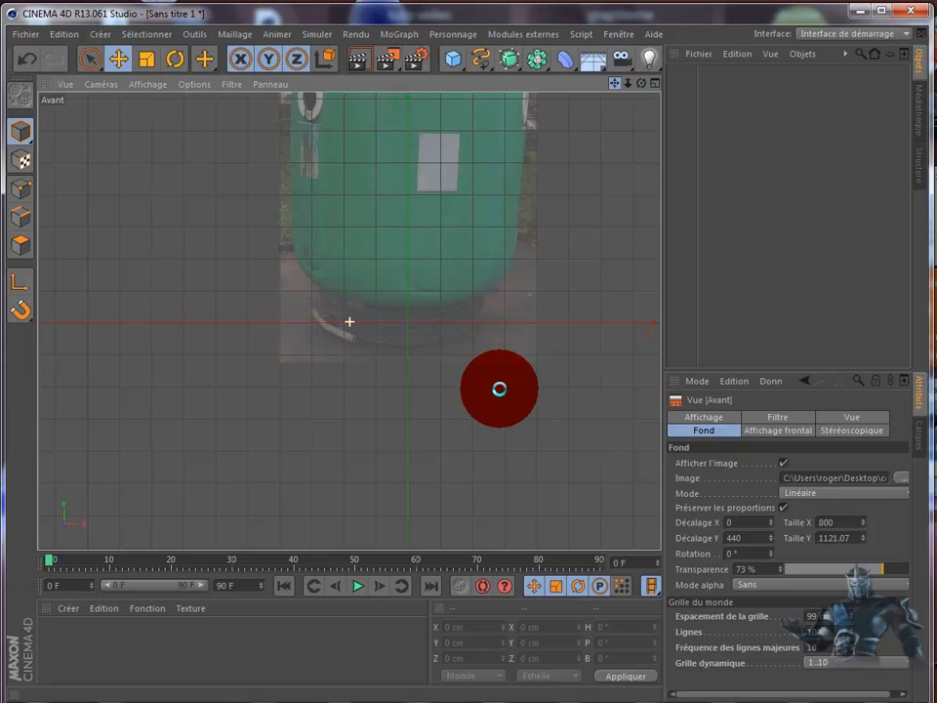
Trace a Bézier spline over the photo from the container's top centre around the upper right corner and down its right side
scroll(499, 383, up, 5)
drag(498, 384, 500, 388)
scroll(597, 279, up, 1)
scroll(596, 279, up, 1)
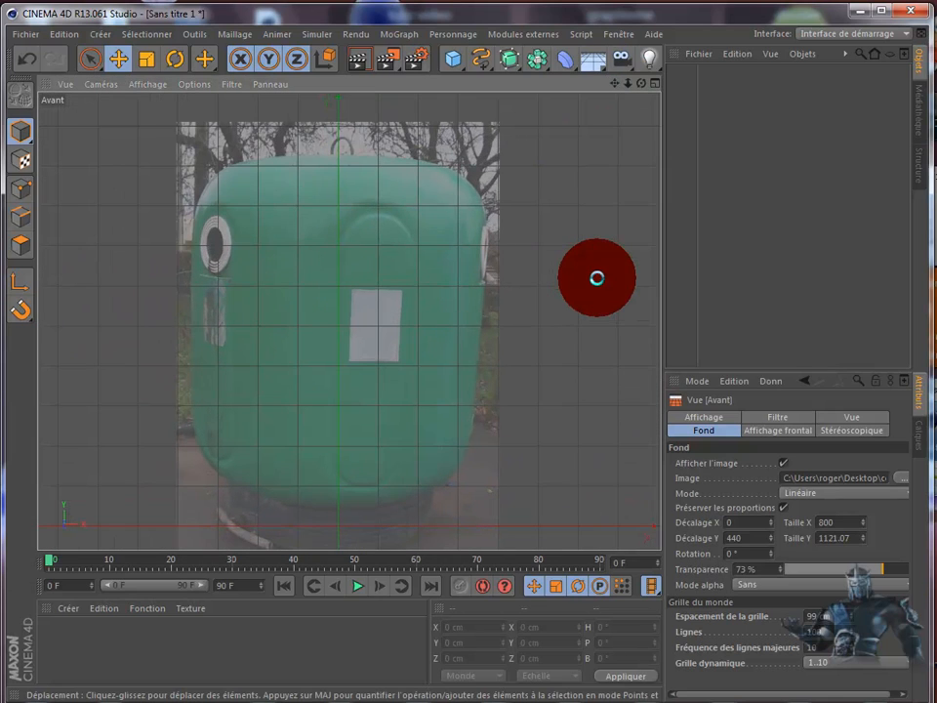
scroll(596, 278, up, 1)
drag(614, 83, 500, 382)
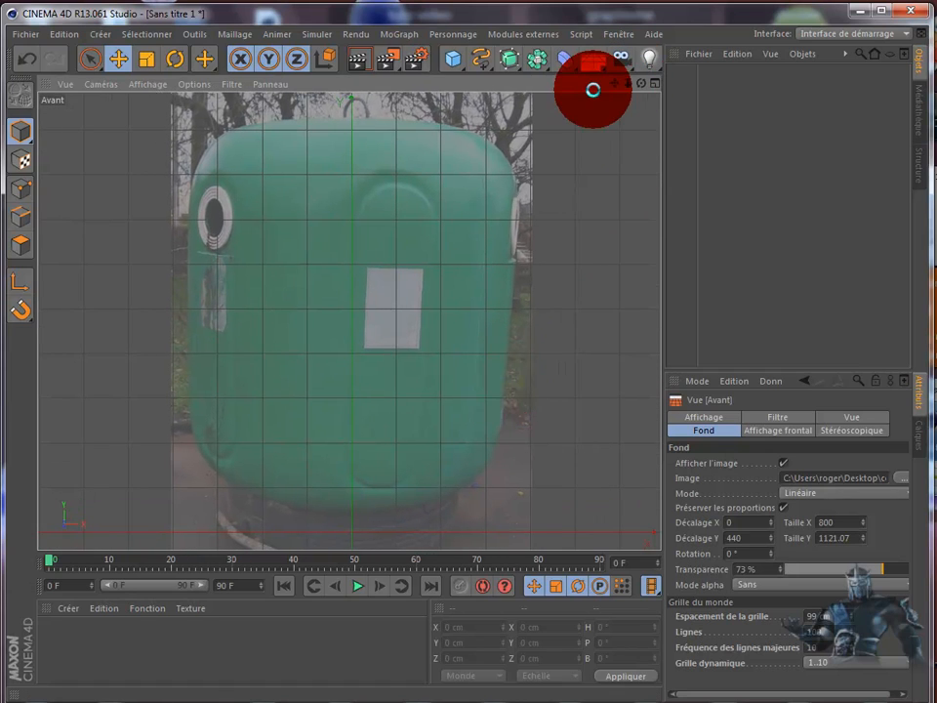
click(489, 66)
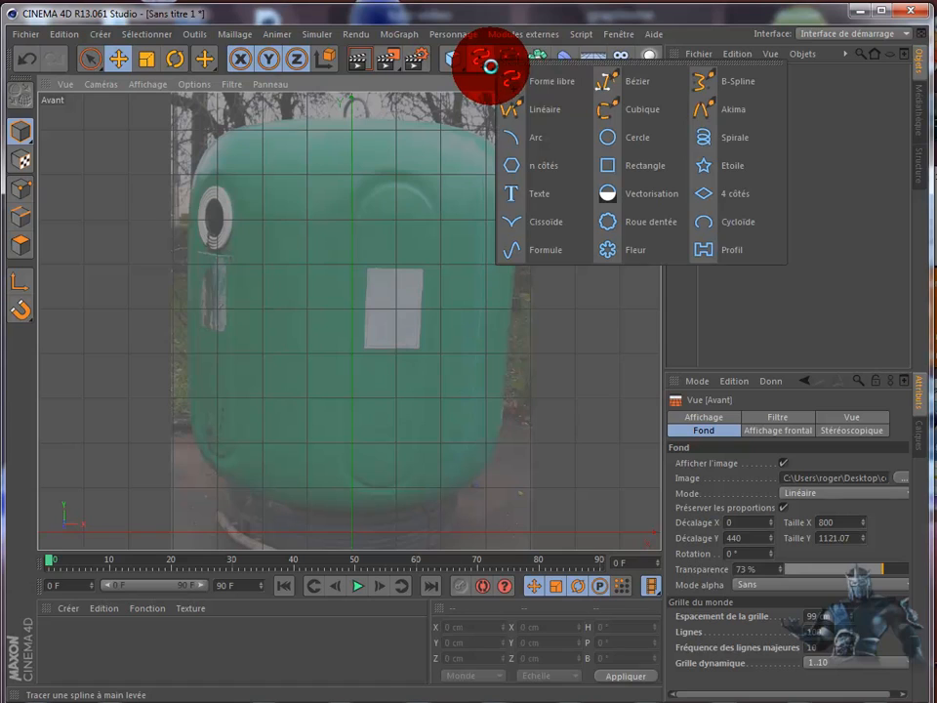
click(634, 82)
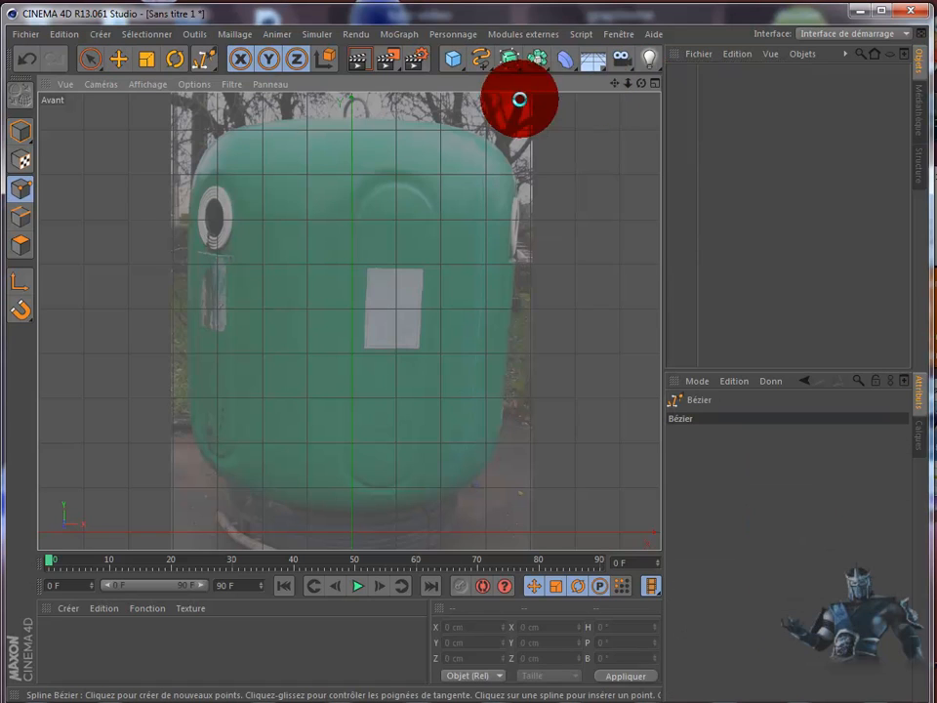
drag(349, 118, 390, 121)
click(450, 125)
drag(463, 130, 515, 200)
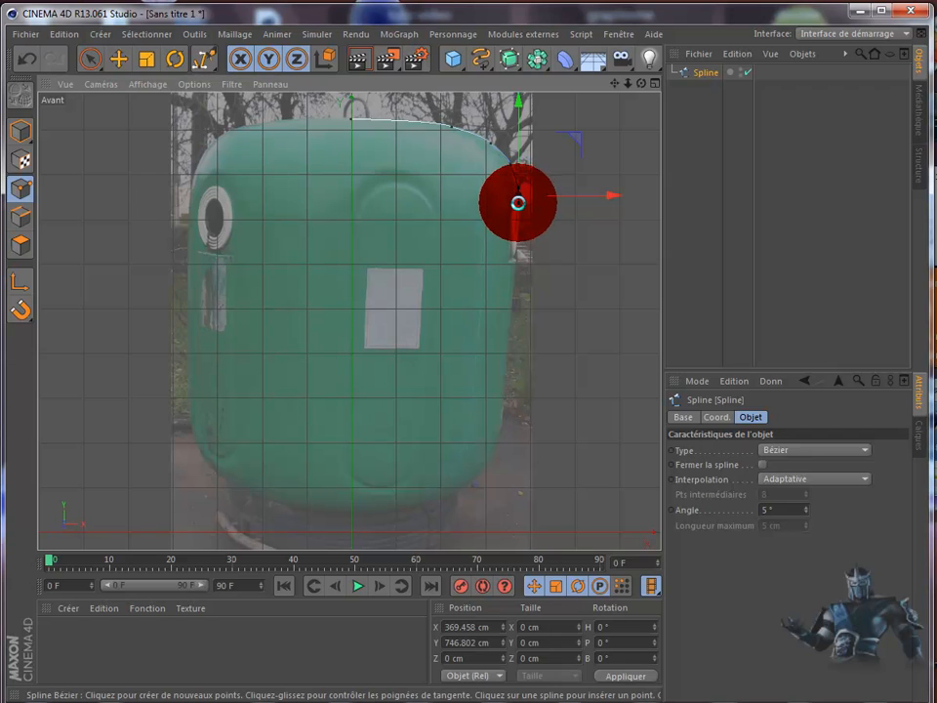
click(511, 295)
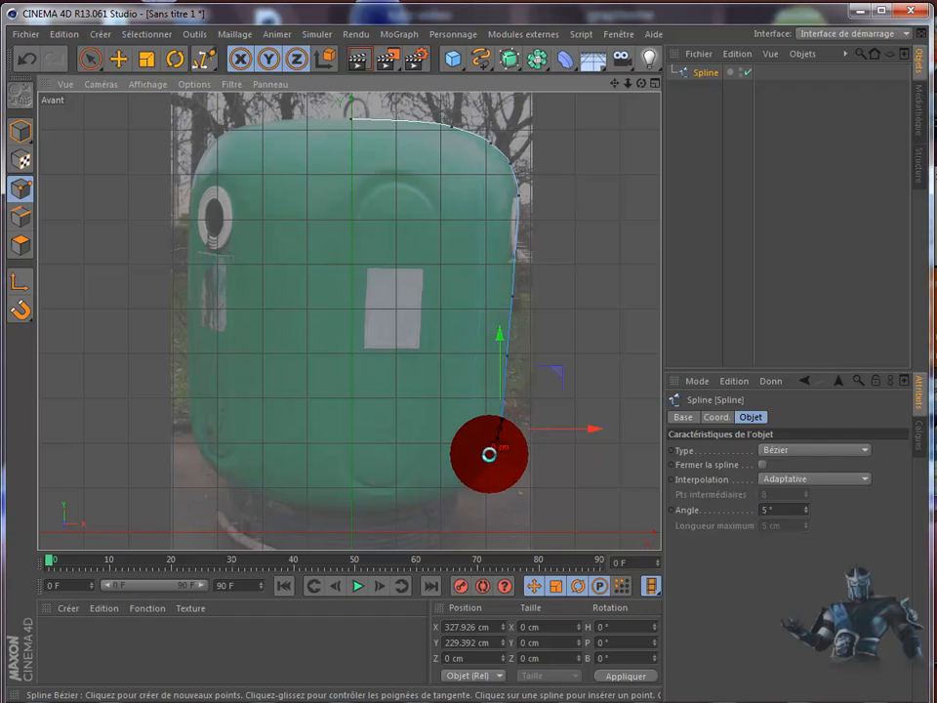
Continue the spline around the container's lower right corner and base to the vertical axis, with its end point at X 0 cm and Y 0 cm
click(483, 466)
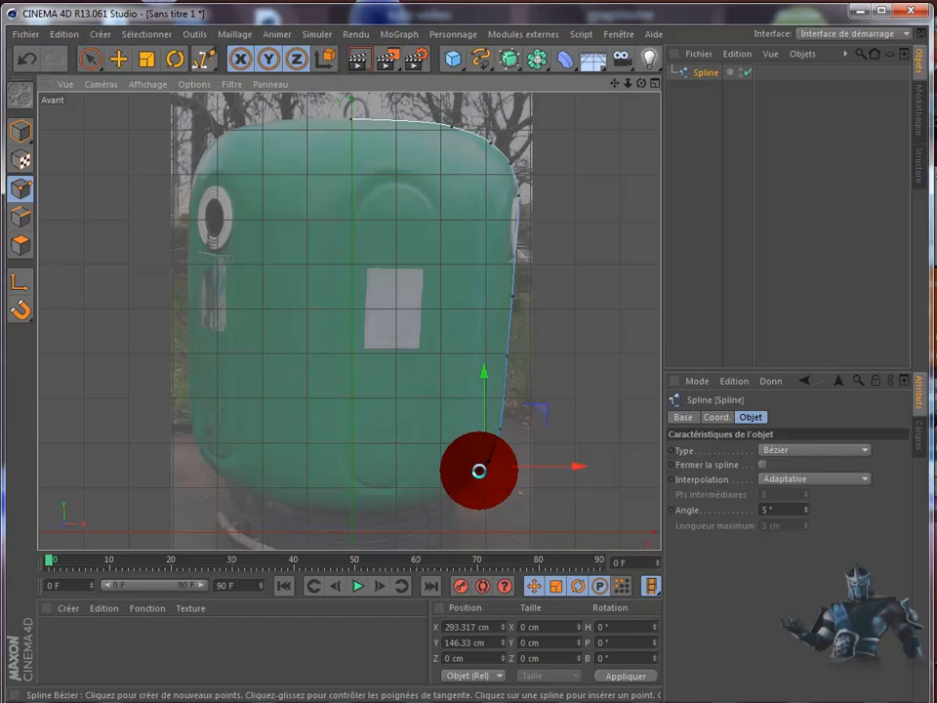
drag(477, 470, 460, 488)
click(460, 488)
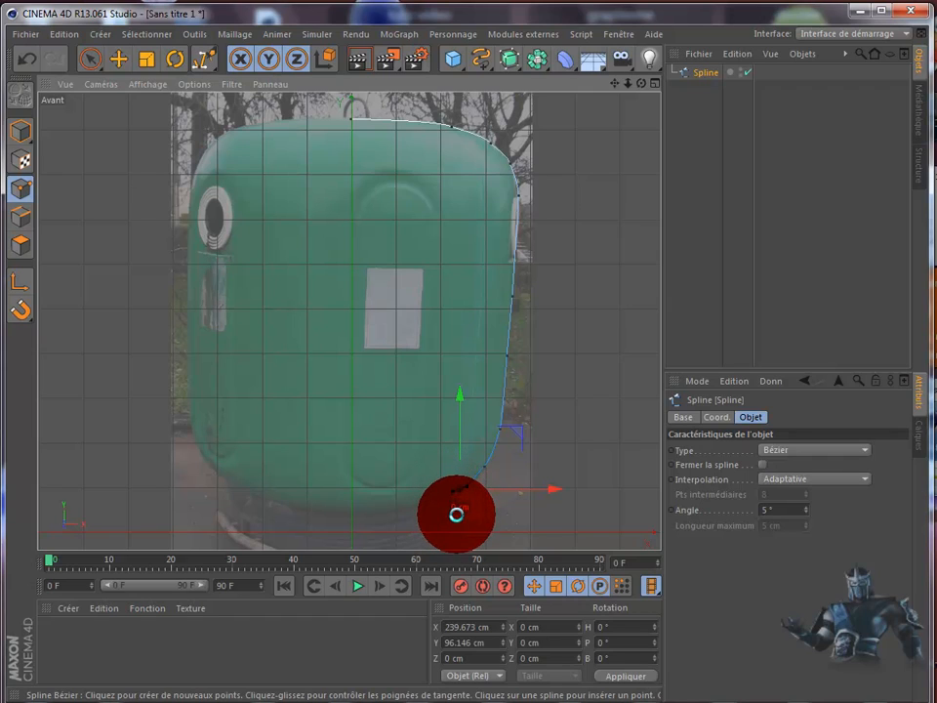
click(454, 517)
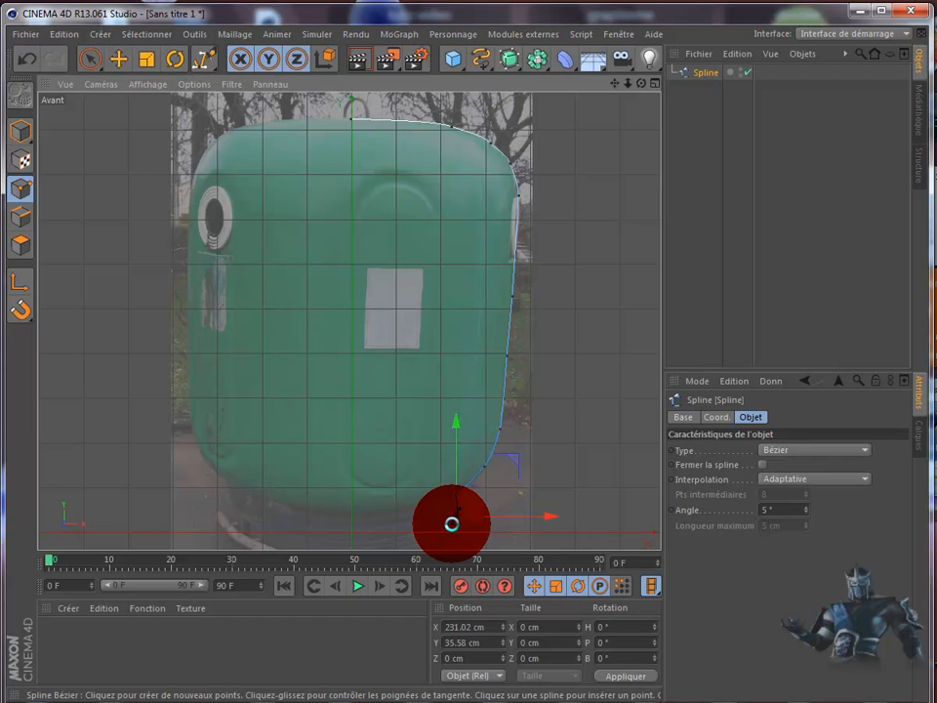
click(442, 532)
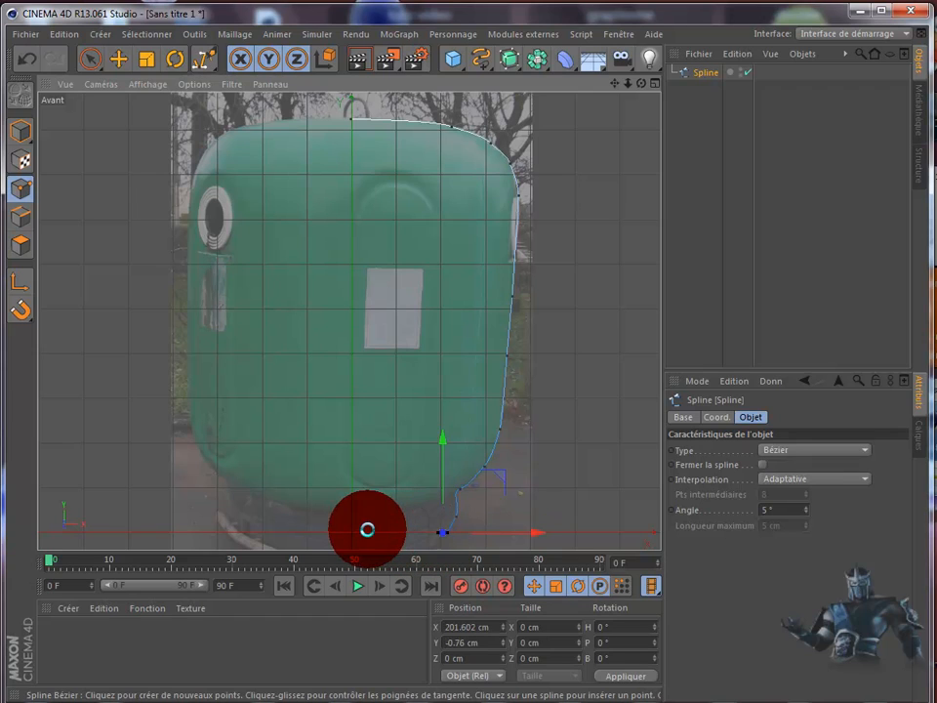
click(349, 532)
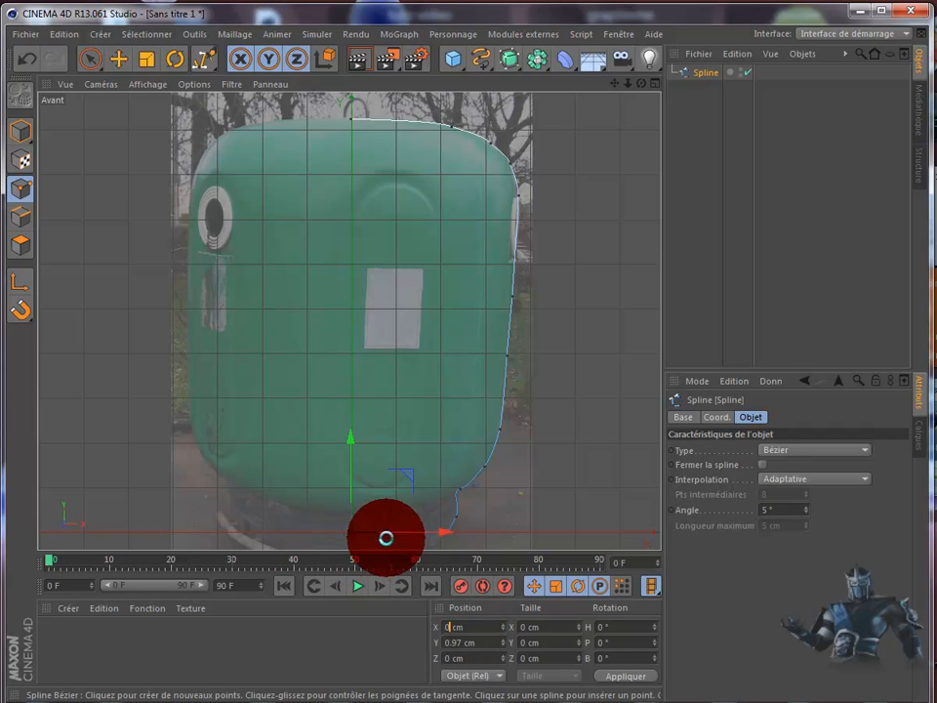
click(437, 642)
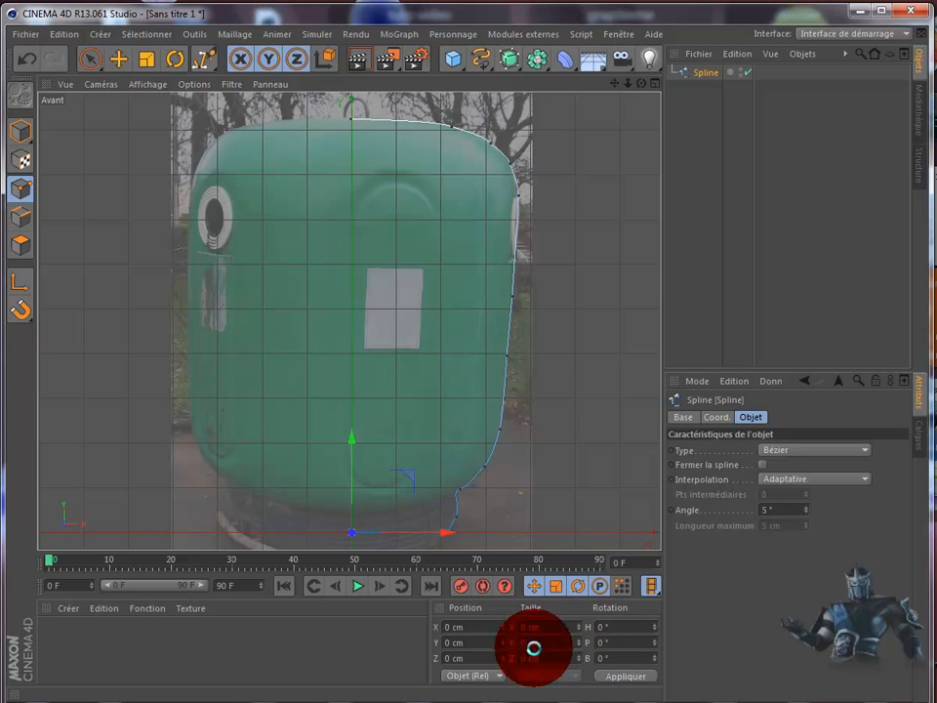
Undo the accidental closing of the spline and select its top start point with the Move tool
click(349, 119)
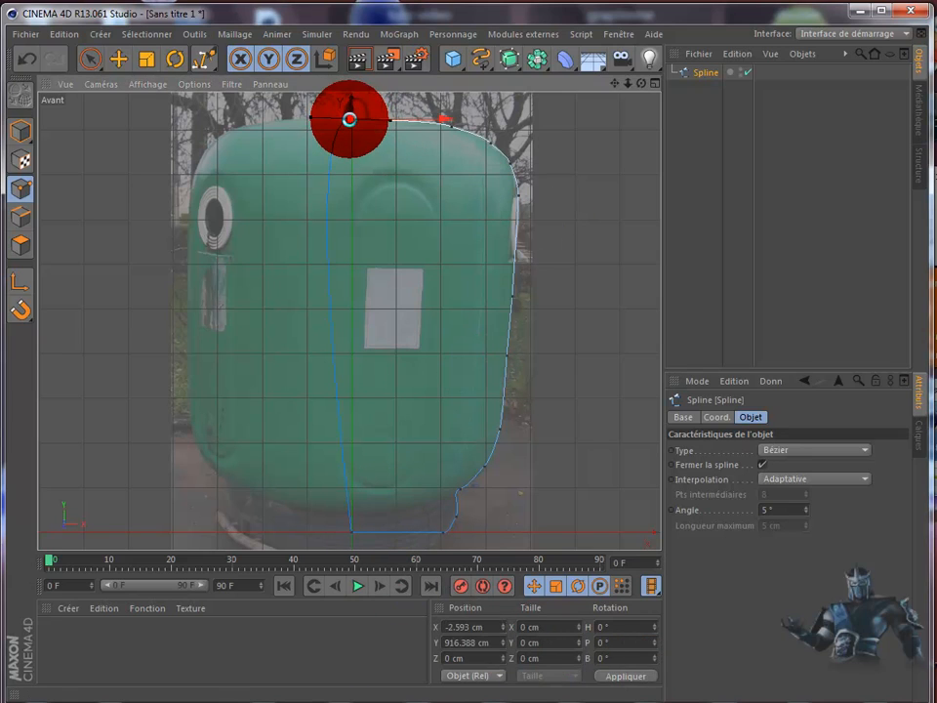
click(27, 58)
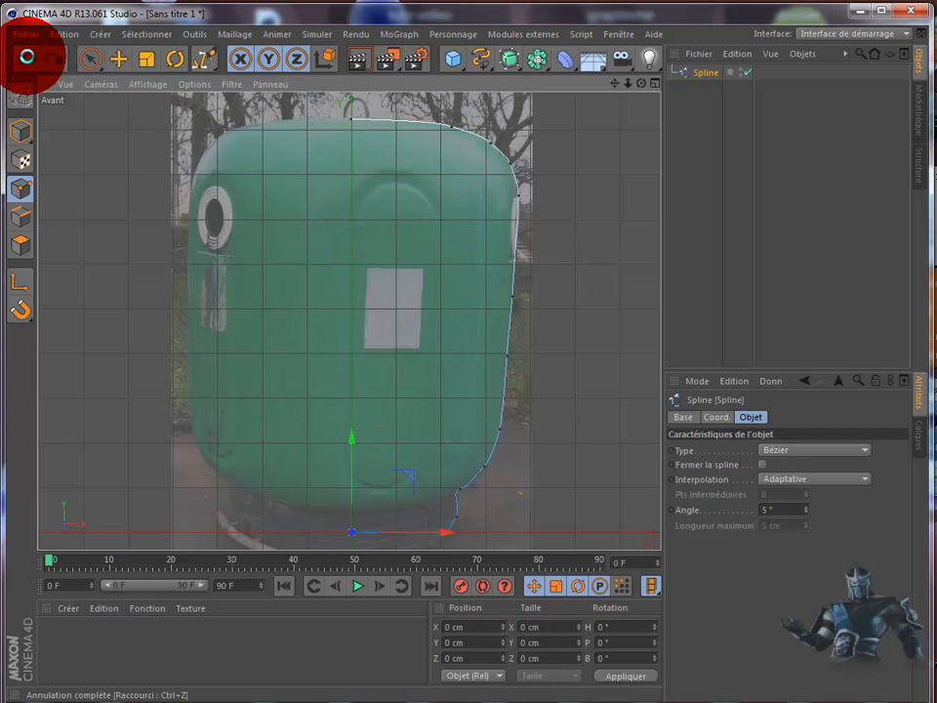
click(17, 186)
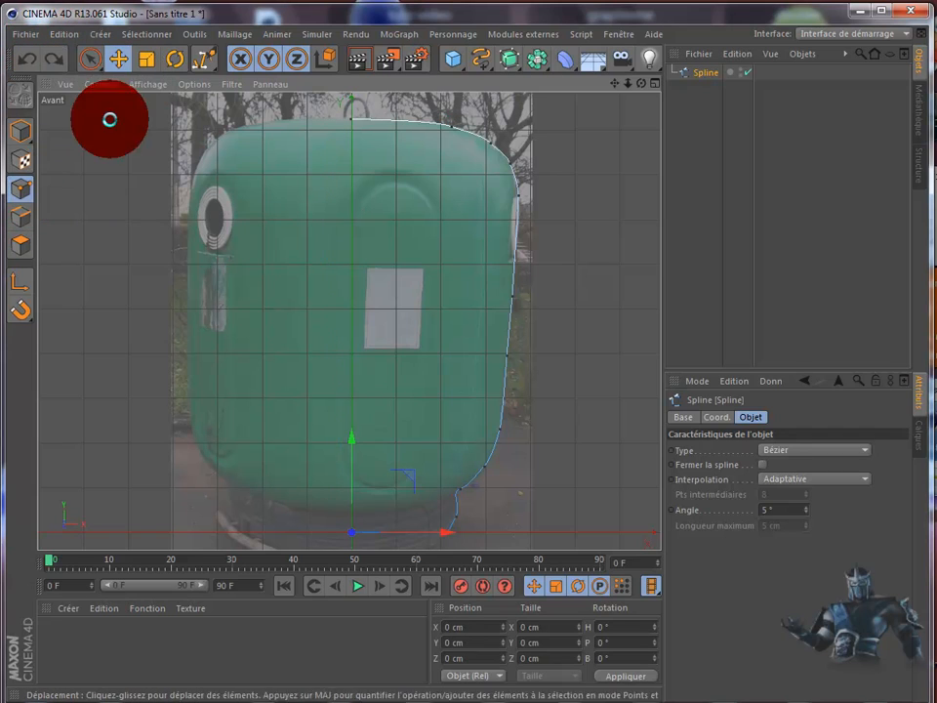
click(118, 58)
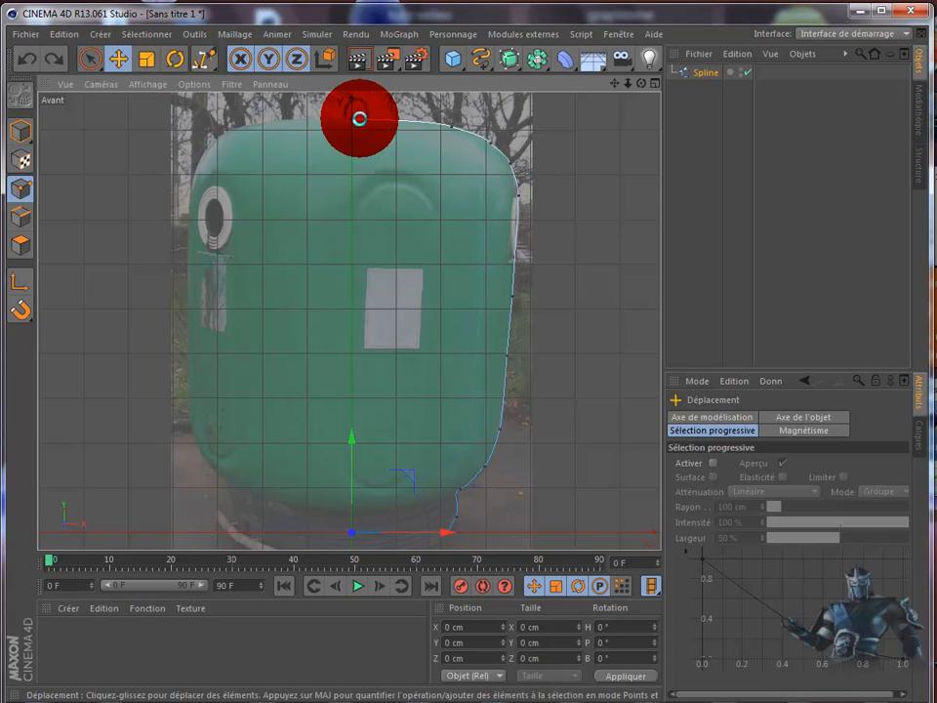
click(351, 120)
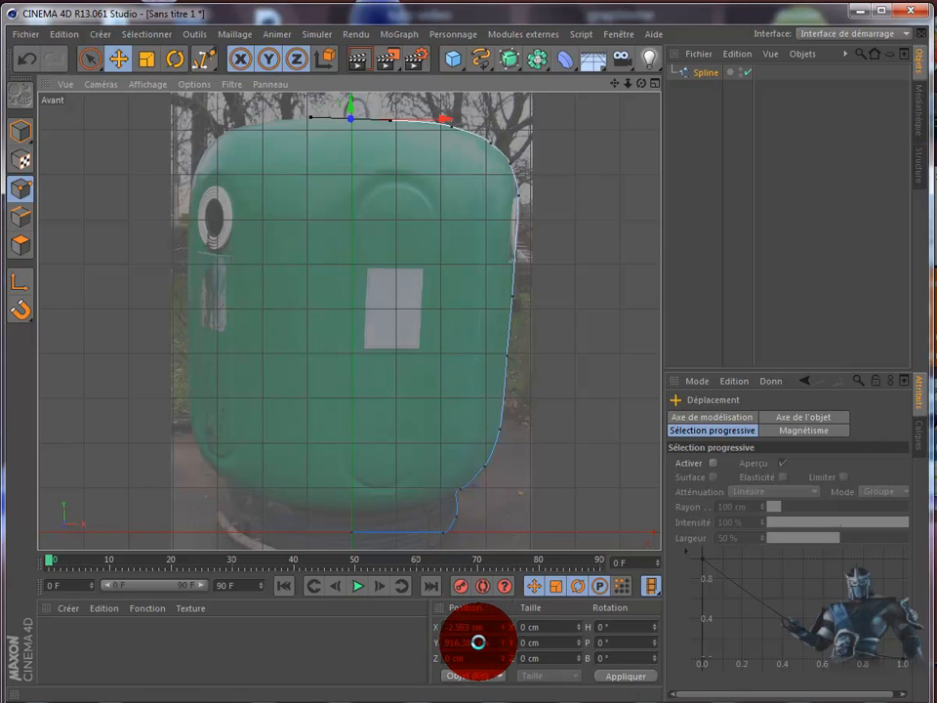
drag(477, 642, 427, 641)
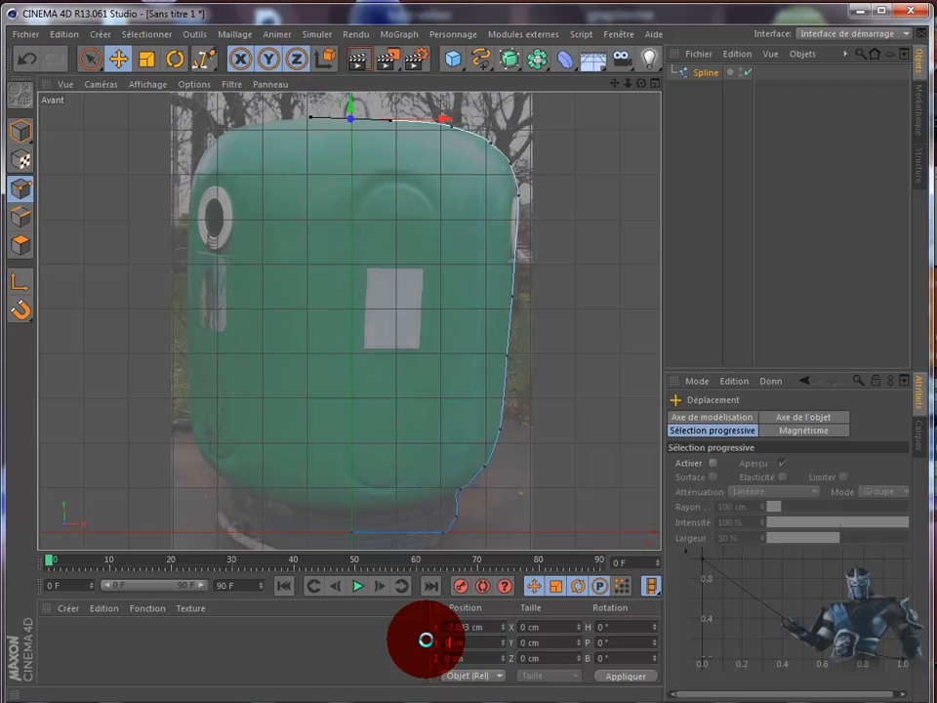
text(0)
click(626, 675)
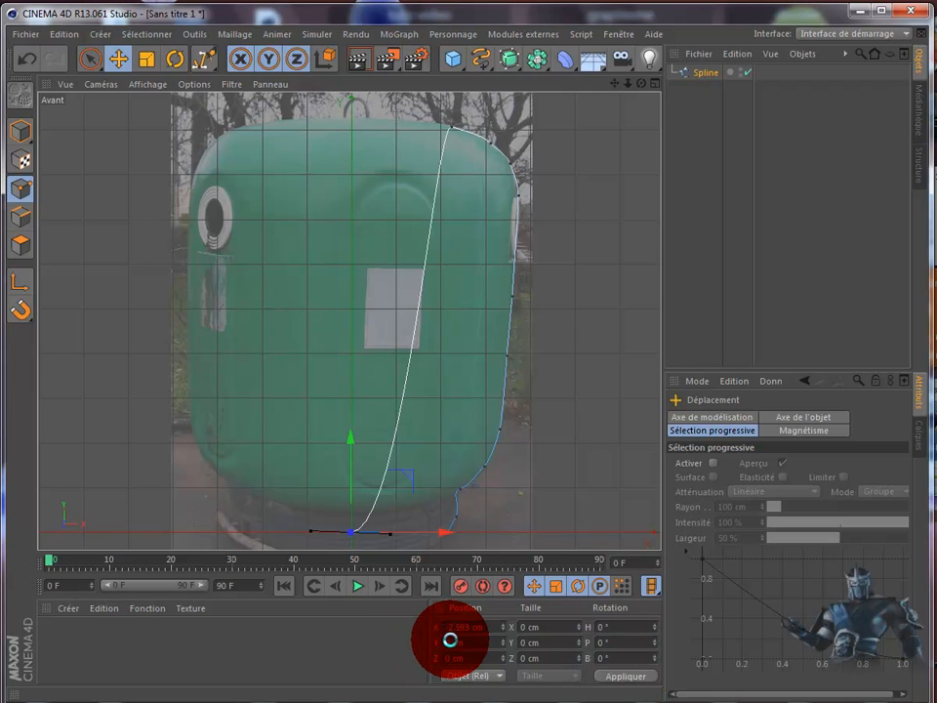
click(16, 56)
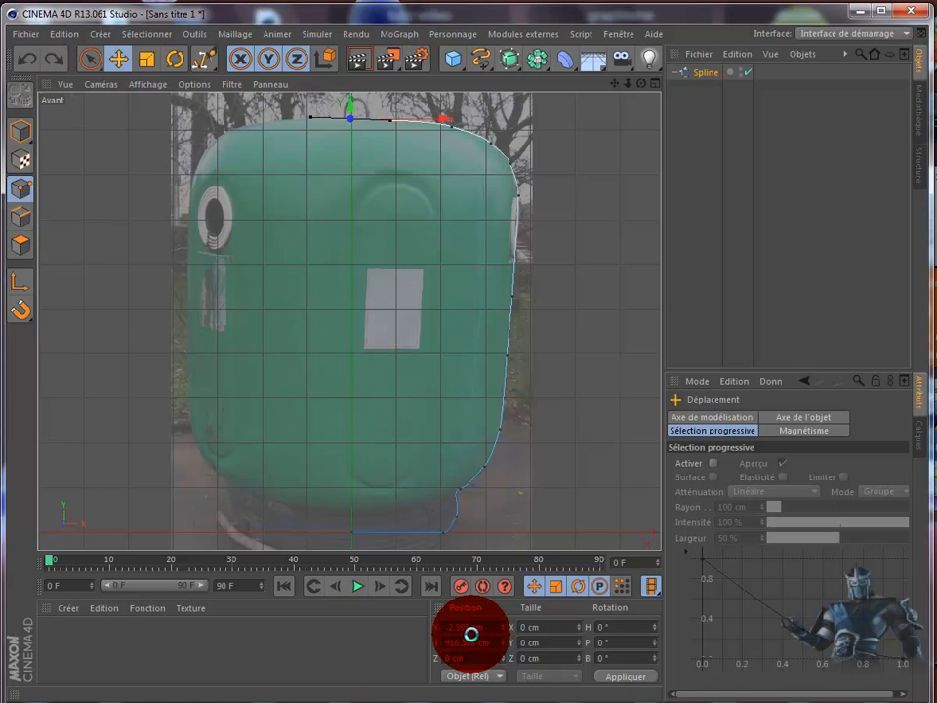
Set the spline's top start point to X 0 cm and return to the full-size perspective view
drag(469, 628, 418, 627)
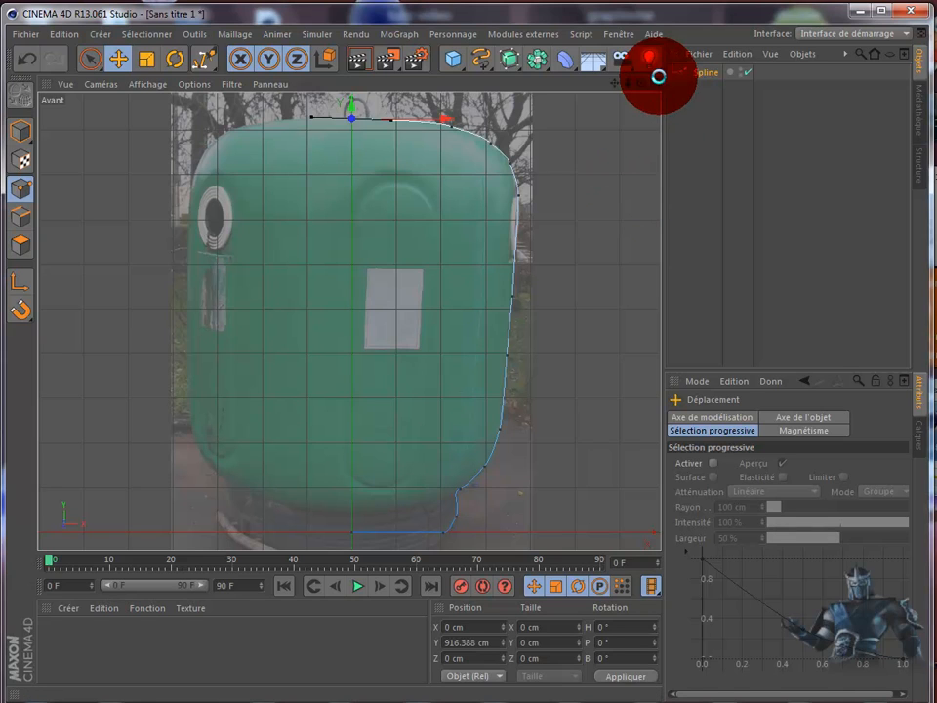
middle_click(88, 131)
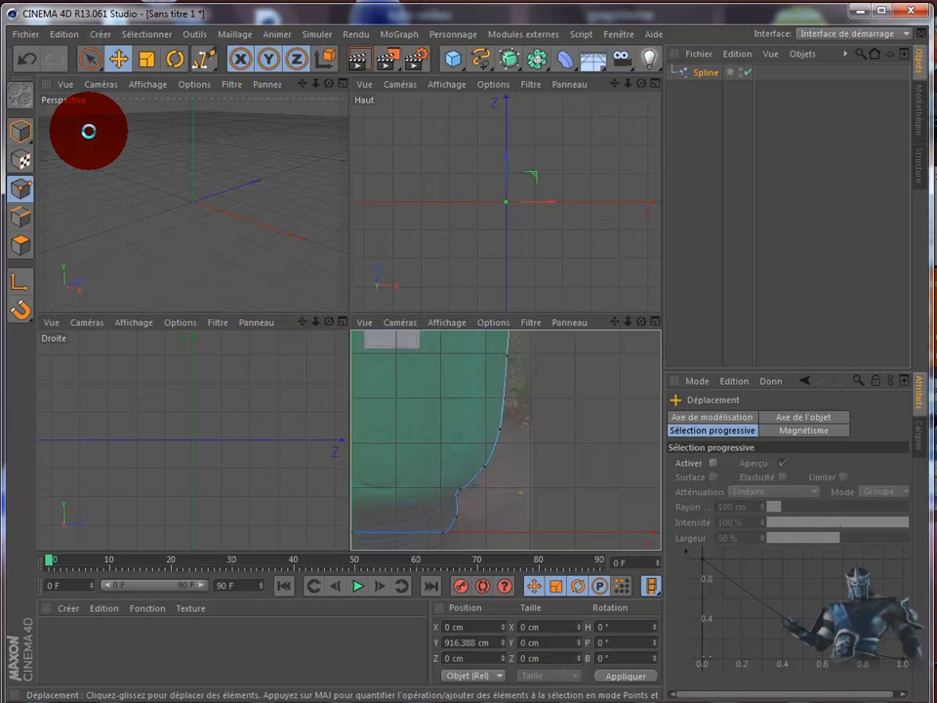
middle_click(88, 131)
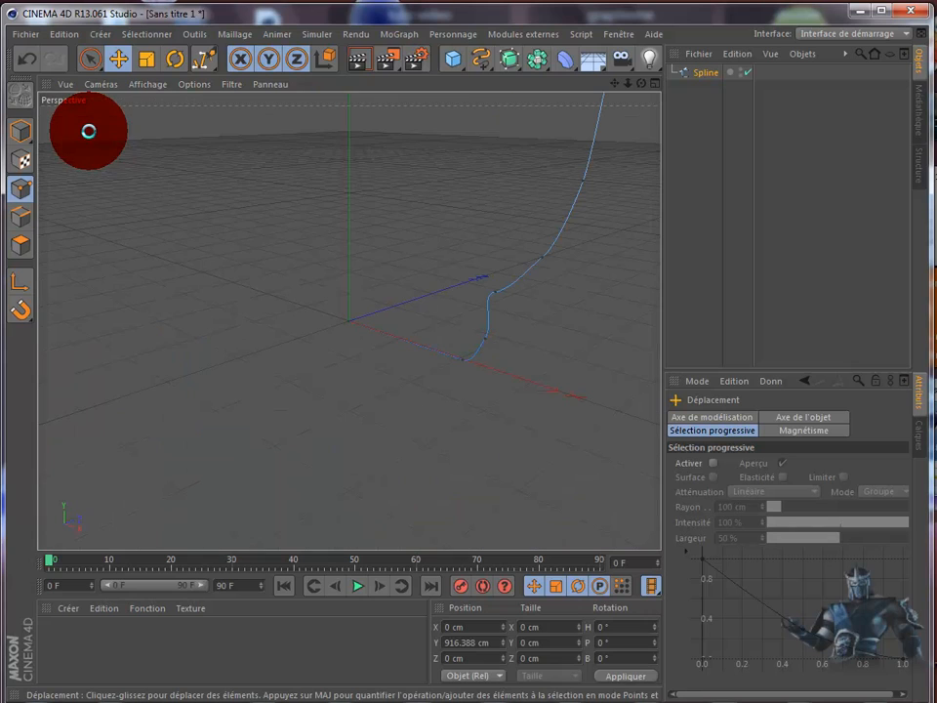
Turn the spline profile into the container's solid body by placing it inside a Révolution NURBS object
drag(614, 83, 499, 382)
scroll(561, 212, up, 3)
alt+drag(560, 214, 603, 127)
drag(614, 83, 500, 385)
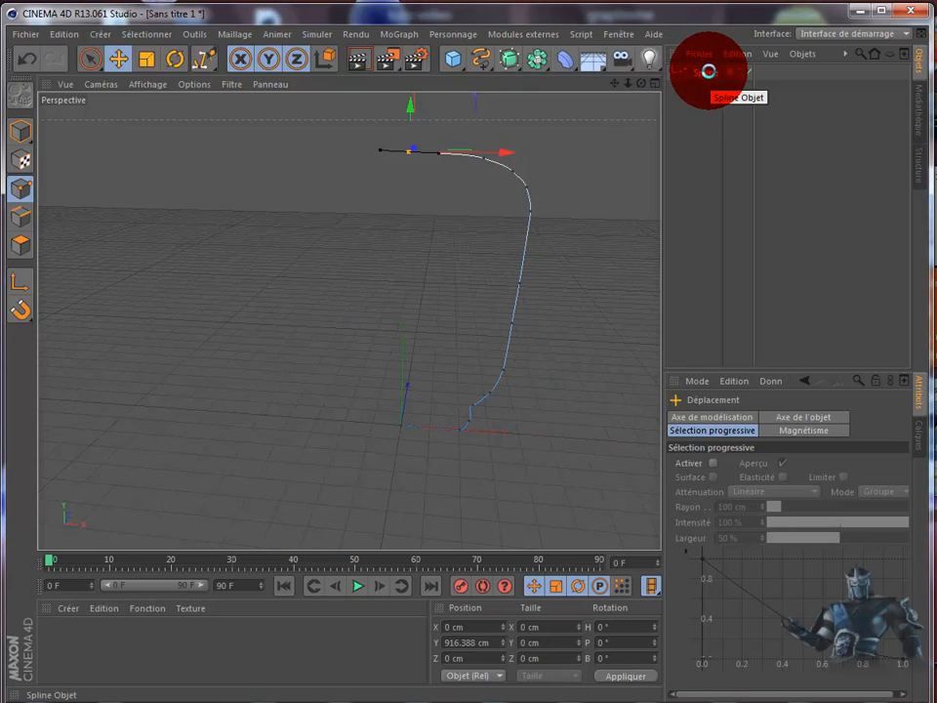
click(709, 72)
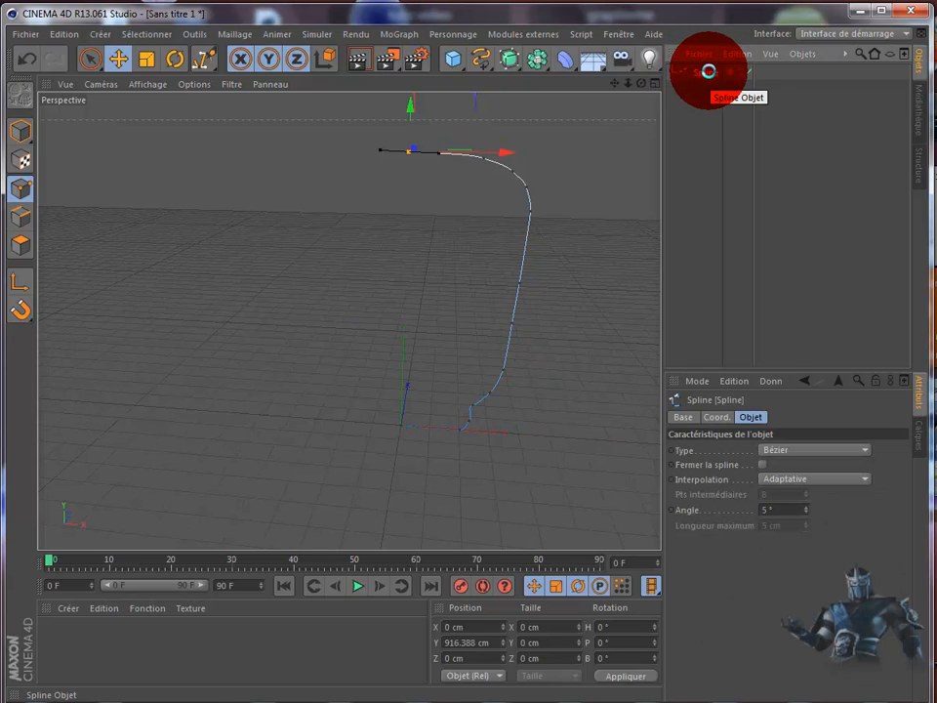
drag(520, 68, 586, 109)
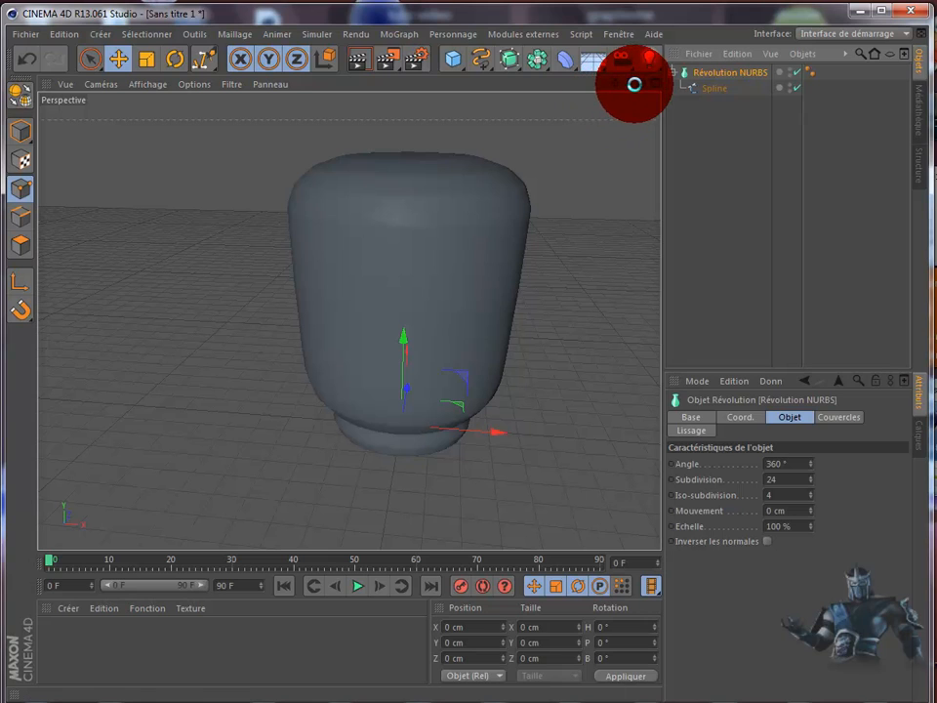
mouse_move(640, 84)
mouse_down()
mouse_move(497, 387)
mouse_move(634, 90)
mouse_up()
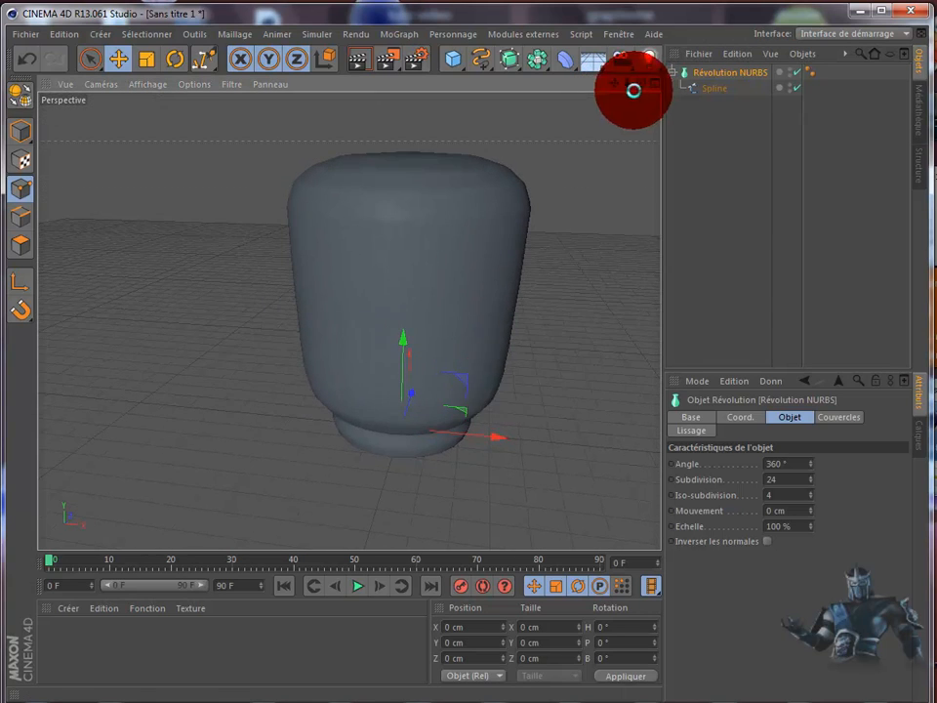
Display the model with Ombrage rapide (lignes) and set the spline's adaptive interpolation angle to 82°
click(716, 88)
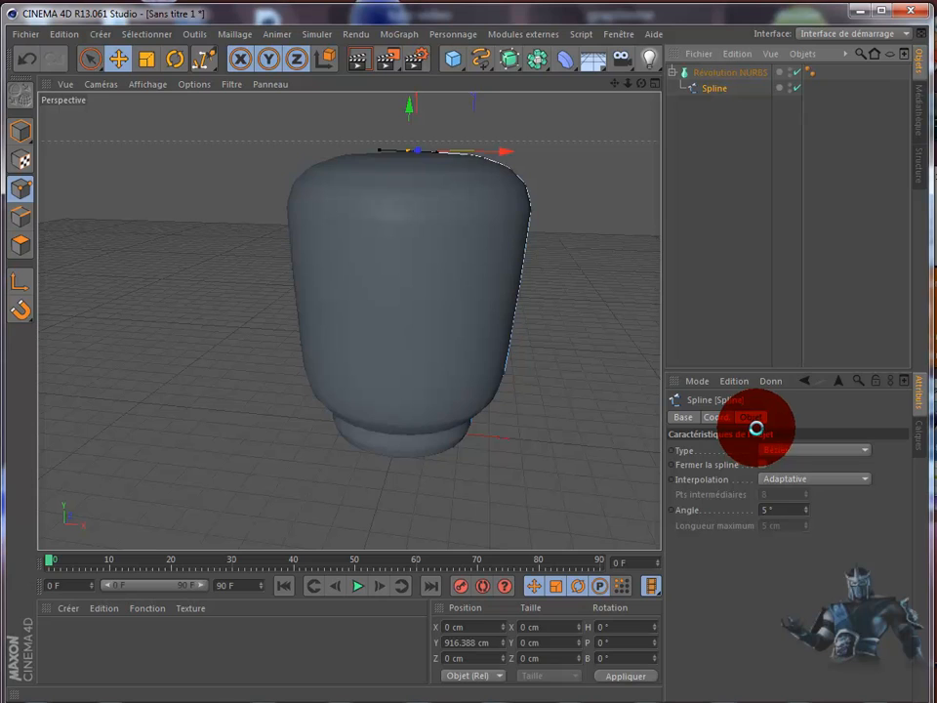
click(144, 84)
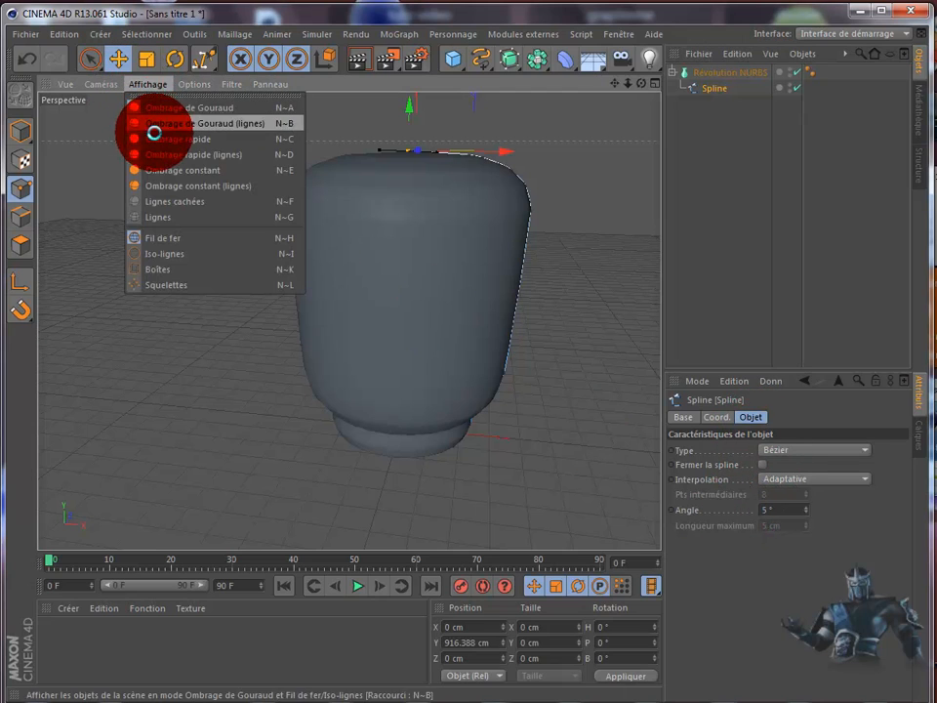
click(157, 153)
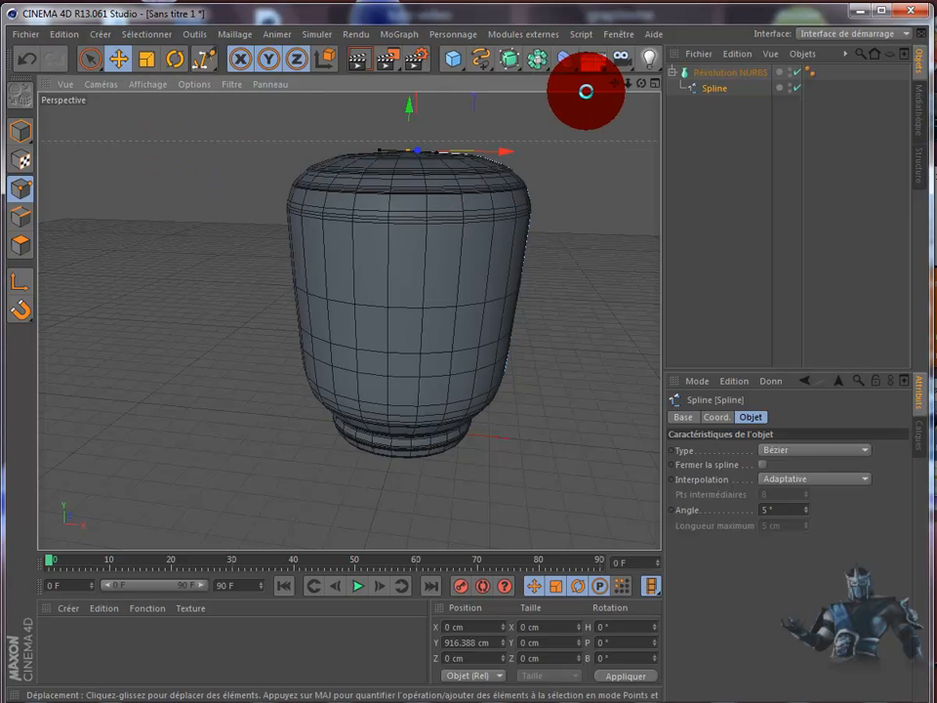
alt+drag(498, 386, 498, 385)
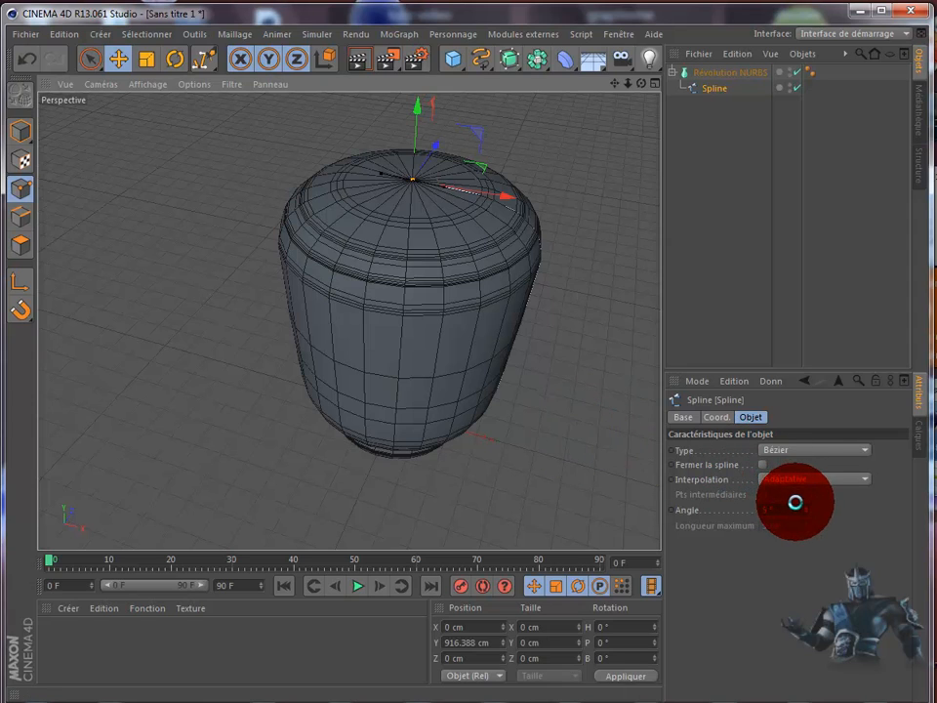
drag(807, 508, 807, 508)
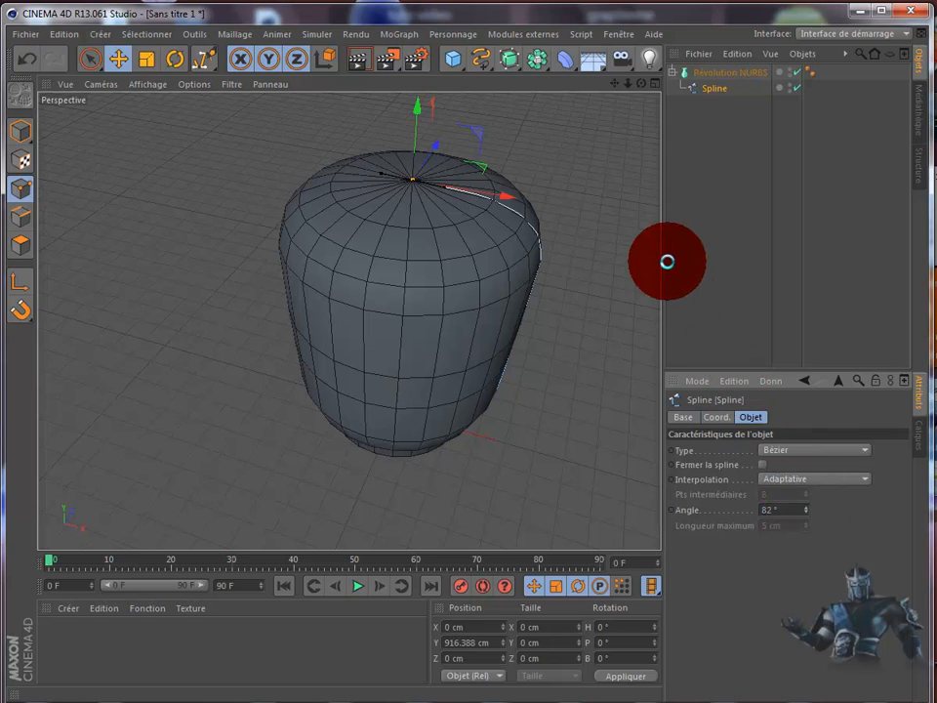
In the front view, add points with the Knife (Couteau) to the spline around the container's upper right corner
click(651, 84)
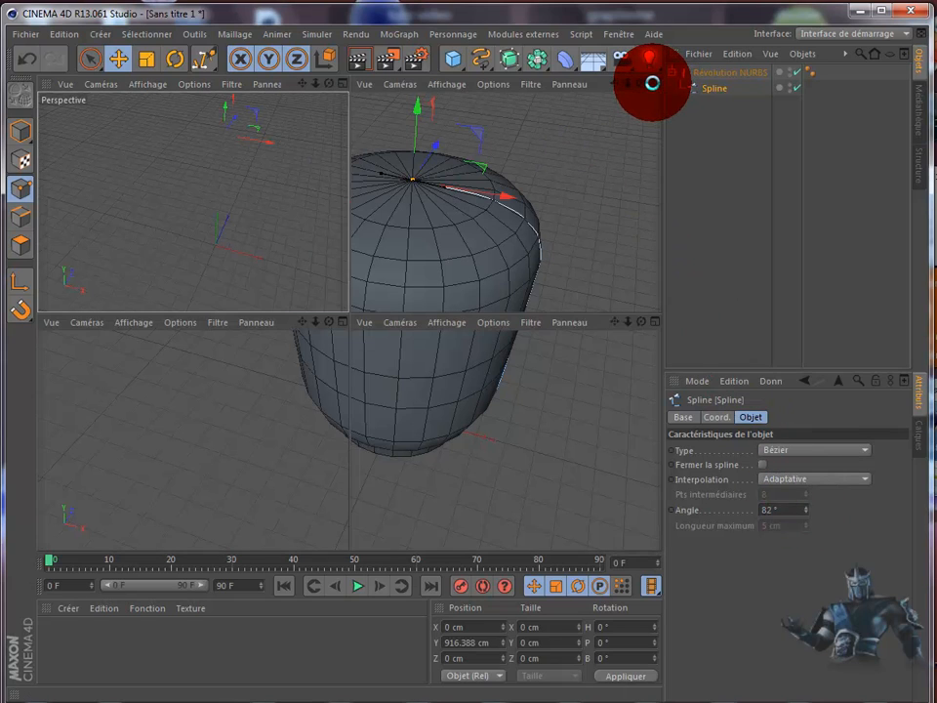
click(654, 323)
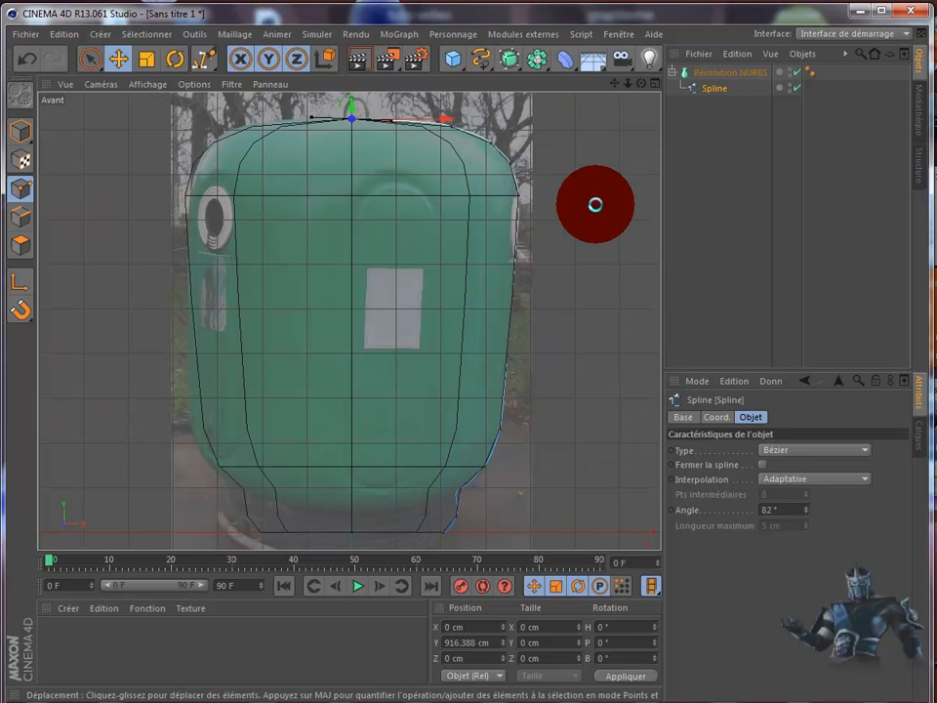
scroll(595, 204, up, 5)
drag(614, 84, 499, 384)
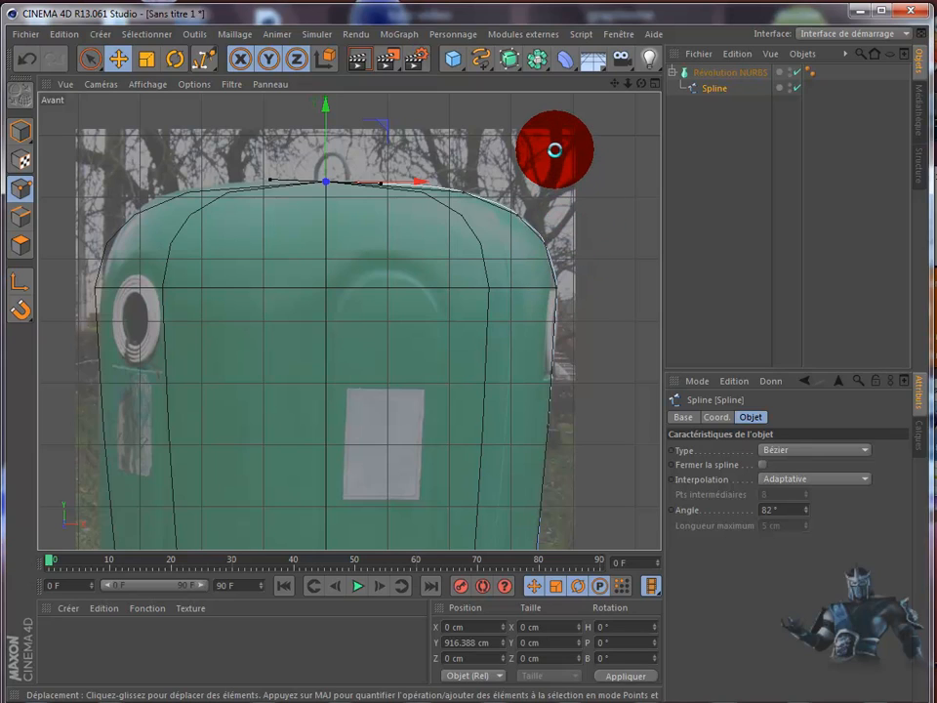
key(k)
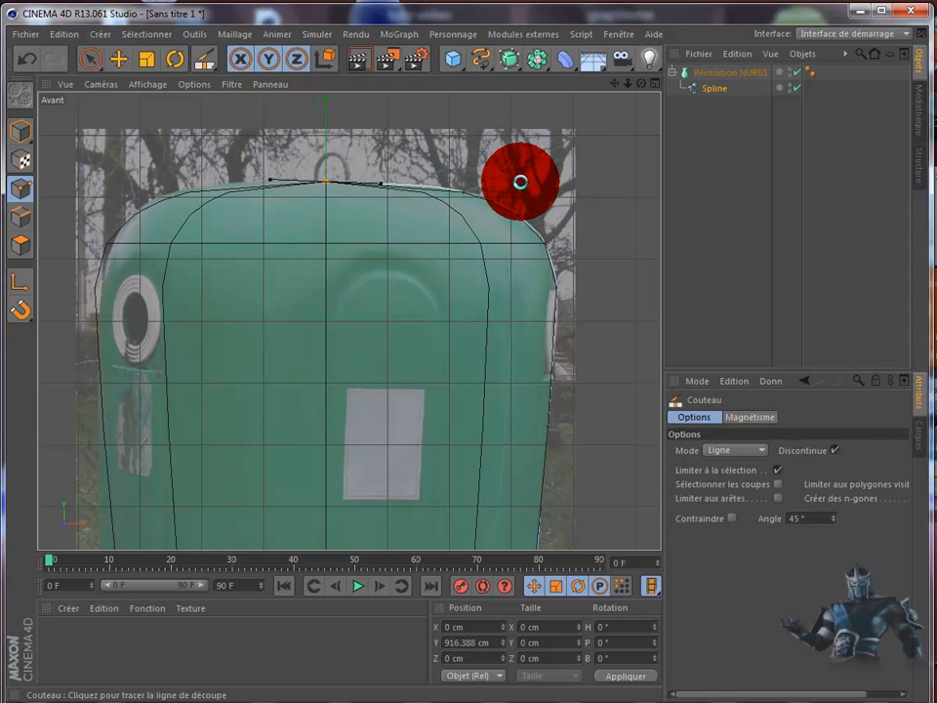
drag(502, 221, 526, 175)
drag(523, 245, 558, 203)
drag(534, 274, 601, 243)
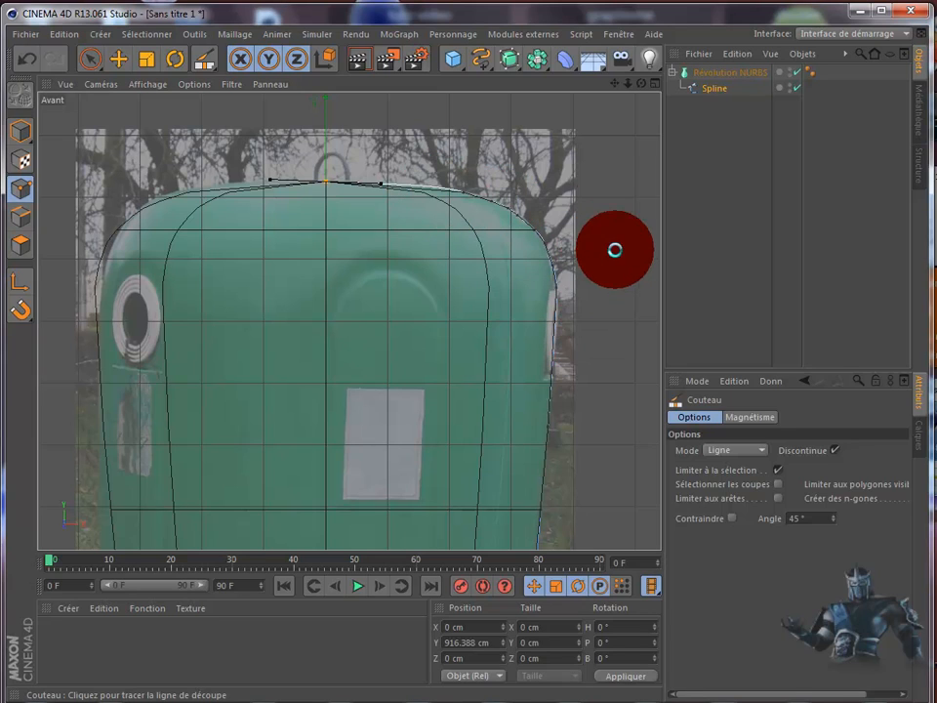
Cut additional points into the spline around the container's lower right corner and base rim
mouse_move(617, 85)
mouse_down()
mouse_move(499, 384)
mouse_move(538, 368)
mouse_move(553, 374)
mouse_up()
drag(495, 362, 498, 432)
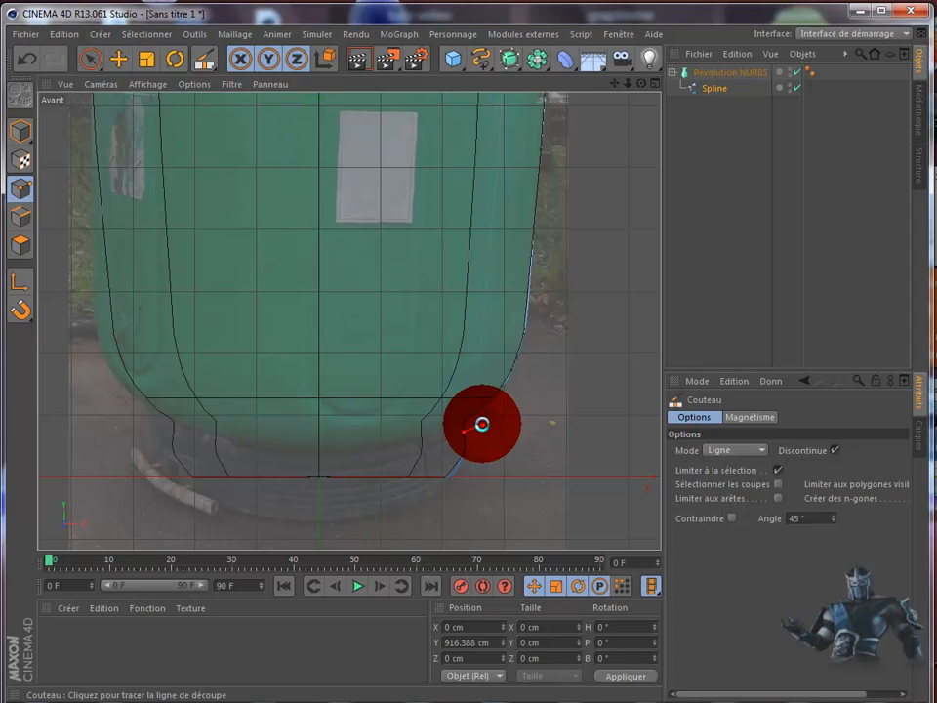
drag(483, 424, 464, 430)
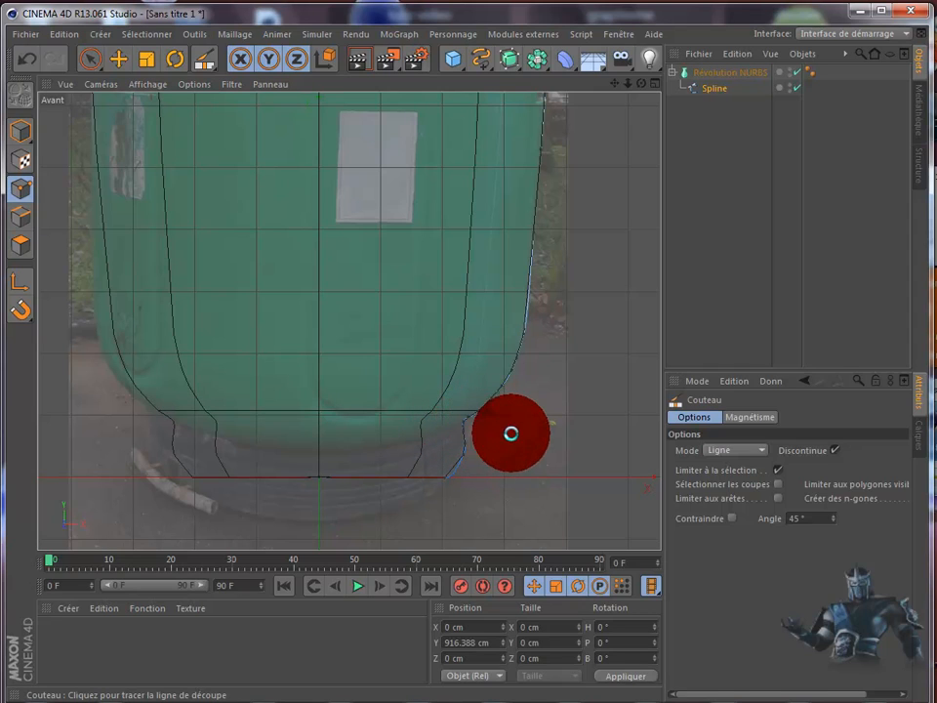
drag(442, 455, 489, 497)
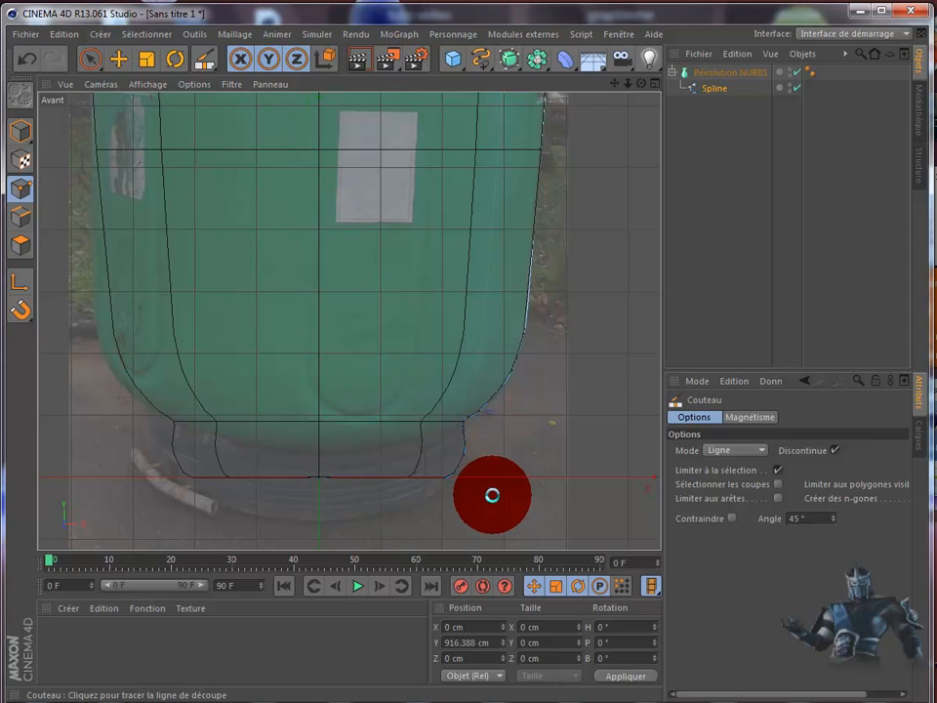
Return to the perspective view, create a new material and disable its Spécularité channel
middle_click(53, 142)
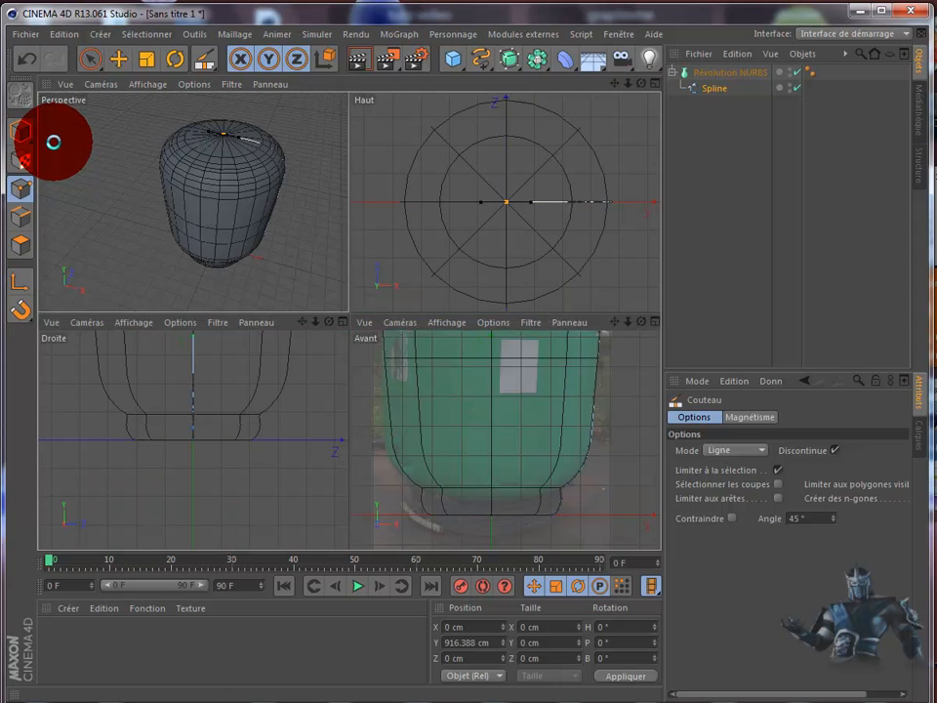
middle_click(54, 143)
drag(640, 84, 499, 384)
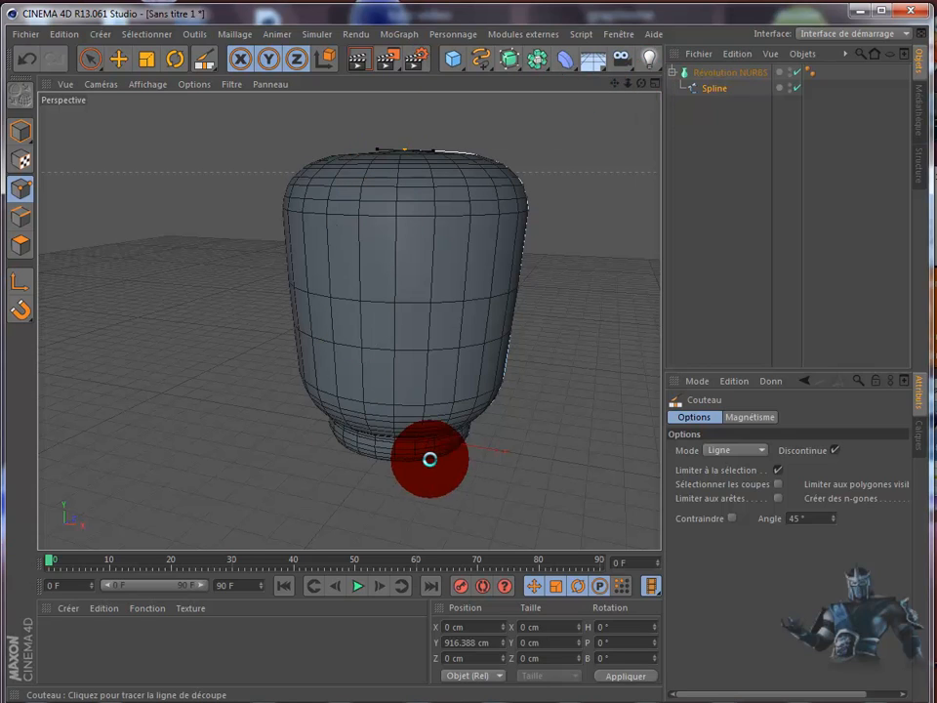
double_click(98, 646)
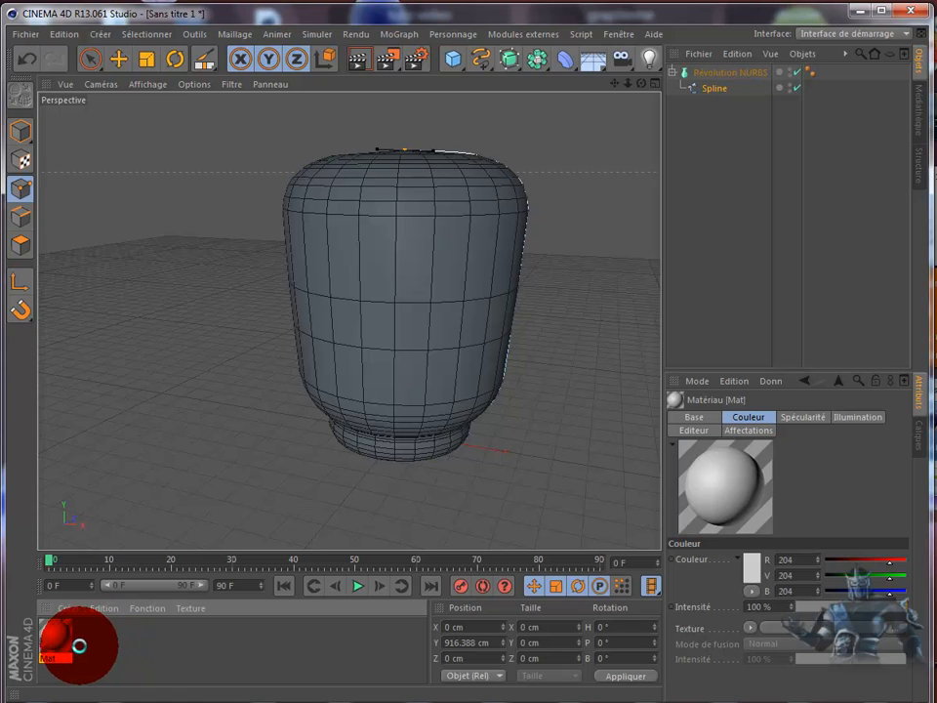
double_click(52, 635)
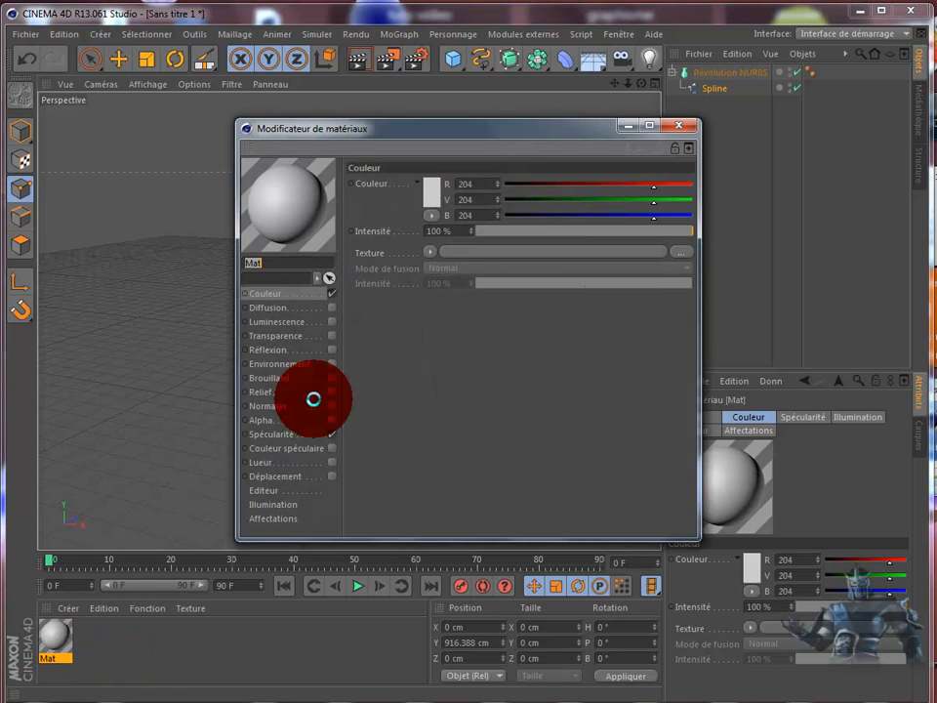
click(332, 433)
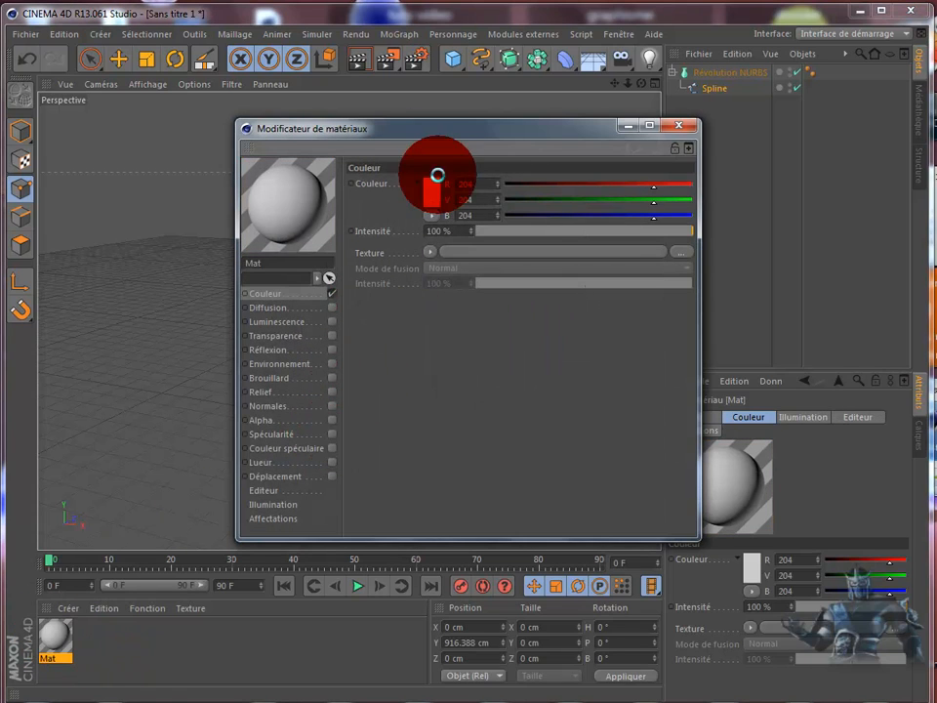
Load conteneur01.jpg as the material's Couleur texture without copying the image to the project location
click(684, 251)
drag(835, 277, 834, 478)
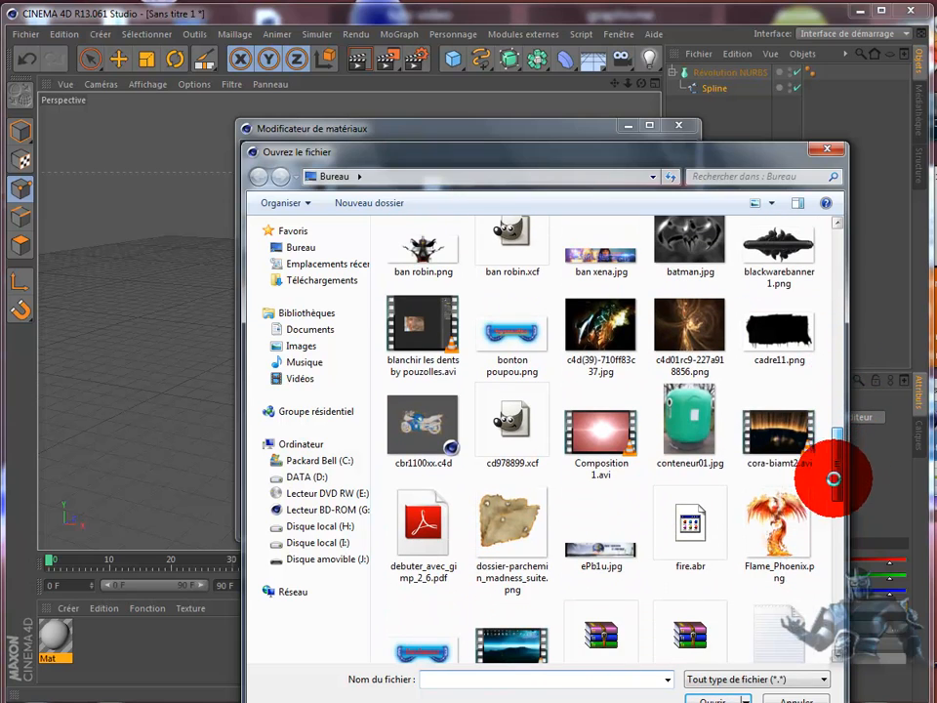
double_click(694, 417)
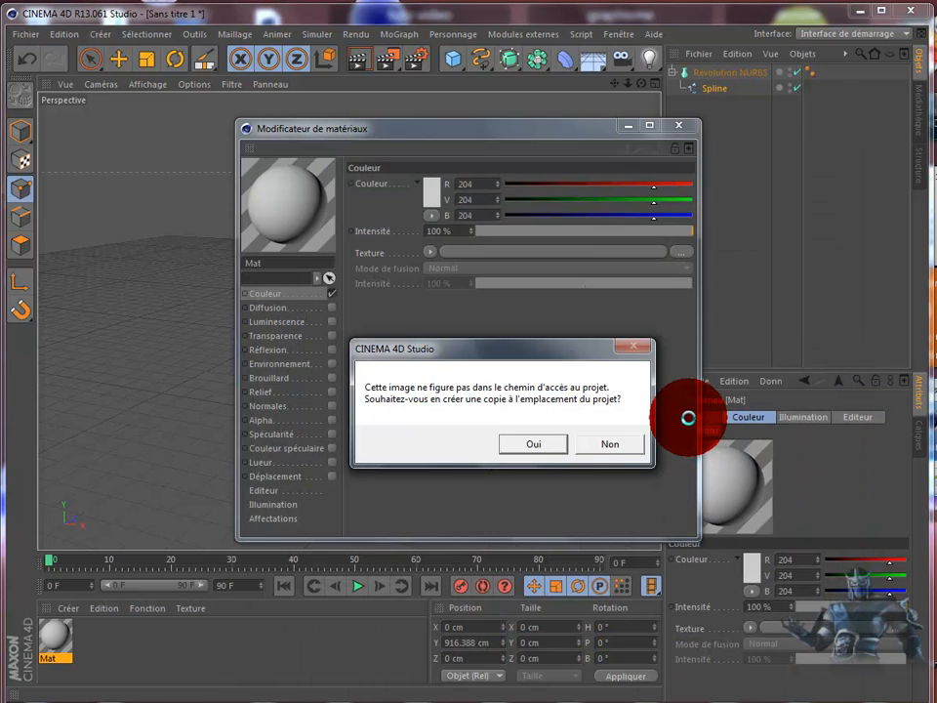
click(603, 442)
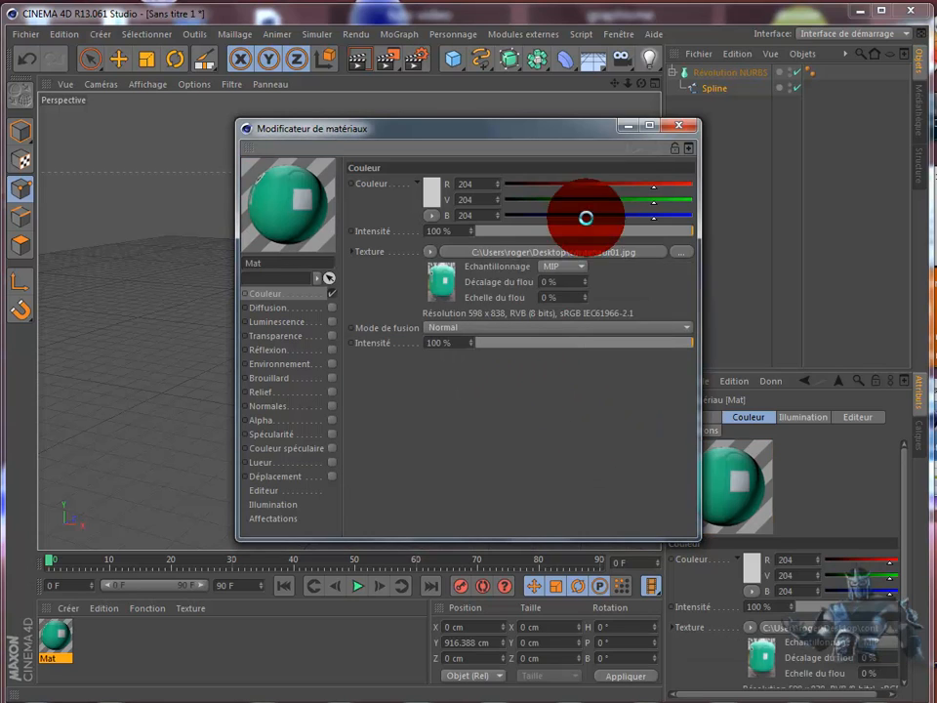
click(683, 125)
Apply the Mat material to the Révolution NURBS body and set its projection type to Planaire
drag(50, 632, 392, 248)
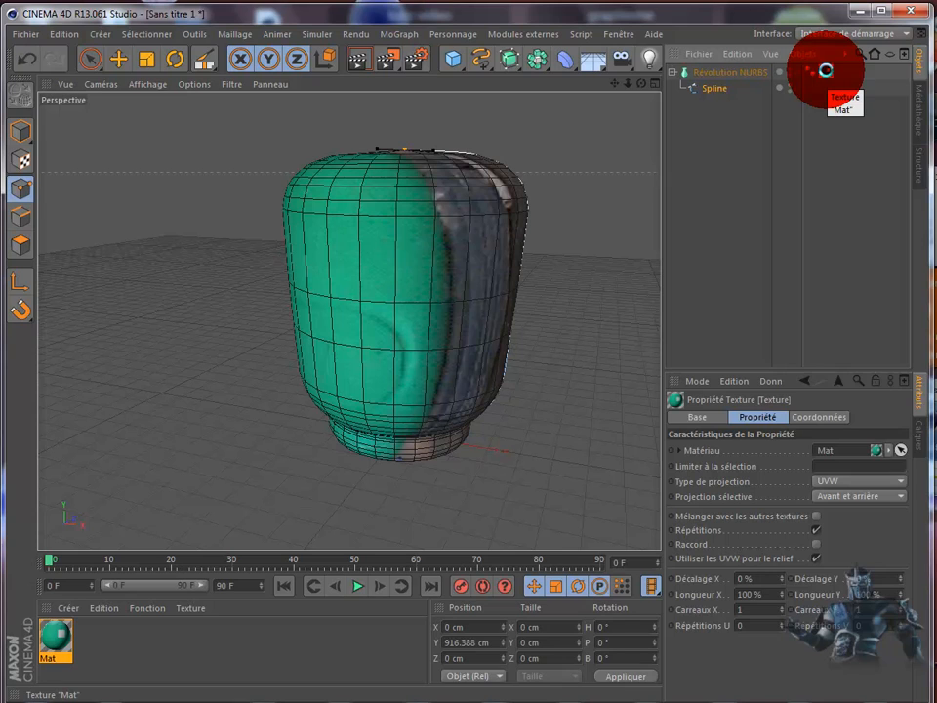
click(841, 482)
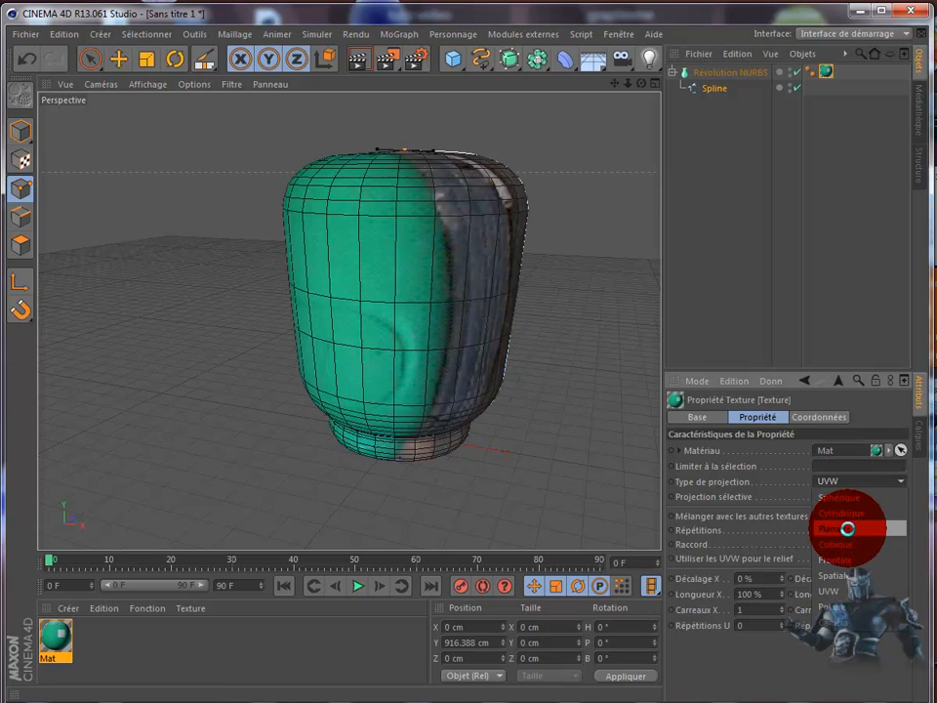
click(847, 528)
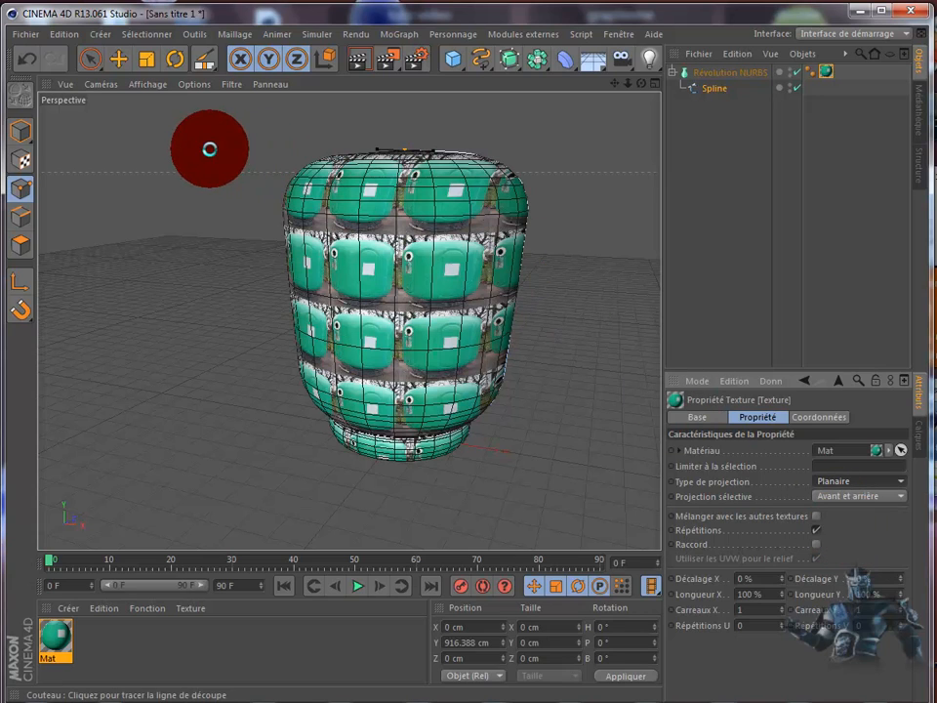
Switch to texture axis mode and fit the texture to the object, including its sub-objects
click(17, 153)
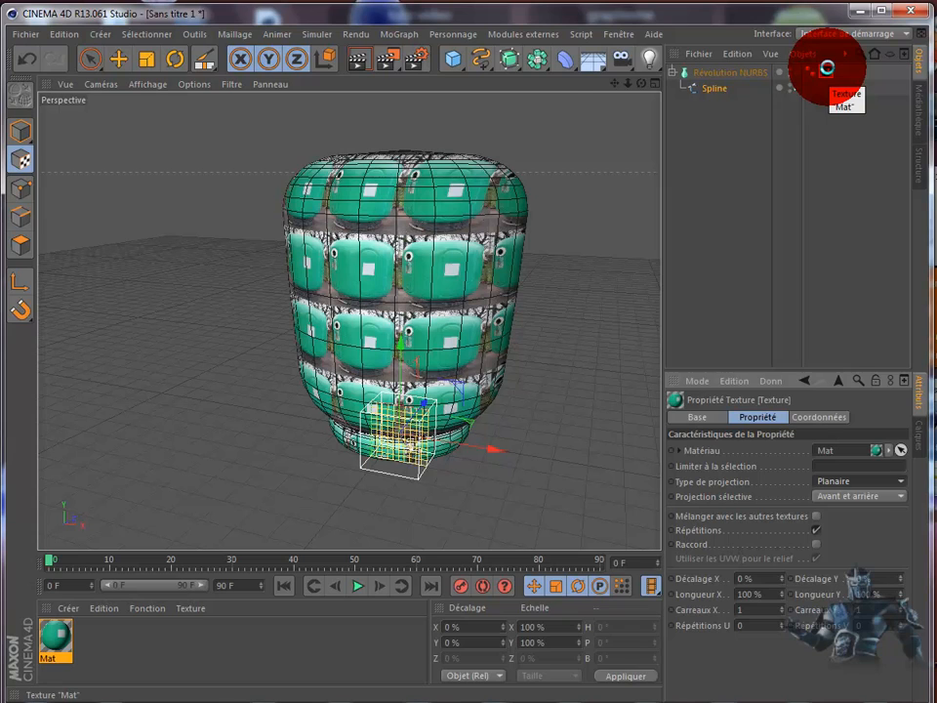
right_click(826, 68)
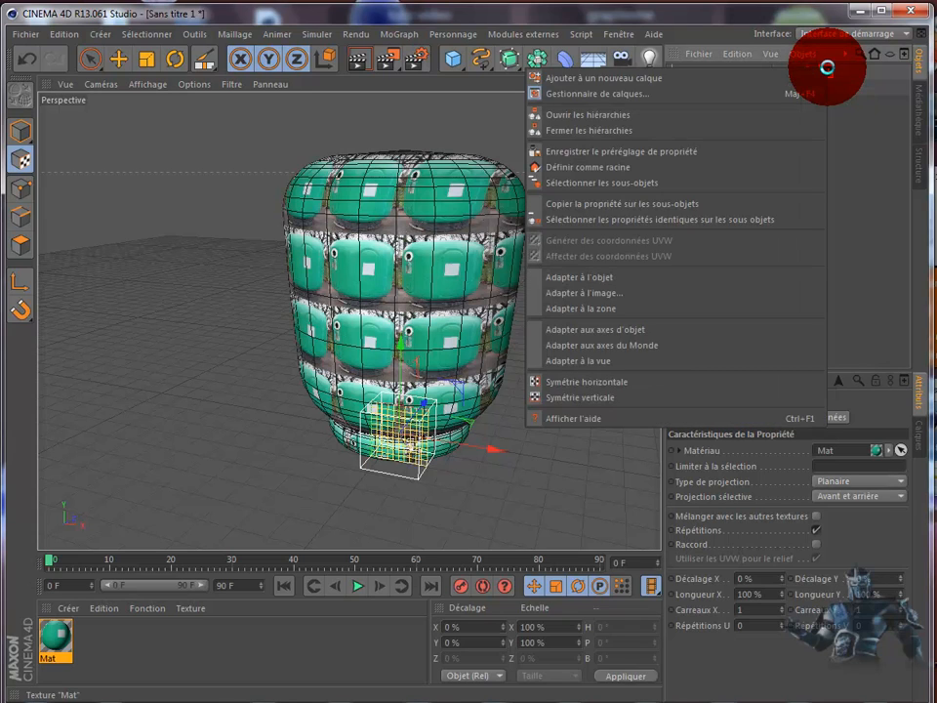
click(654, 277)
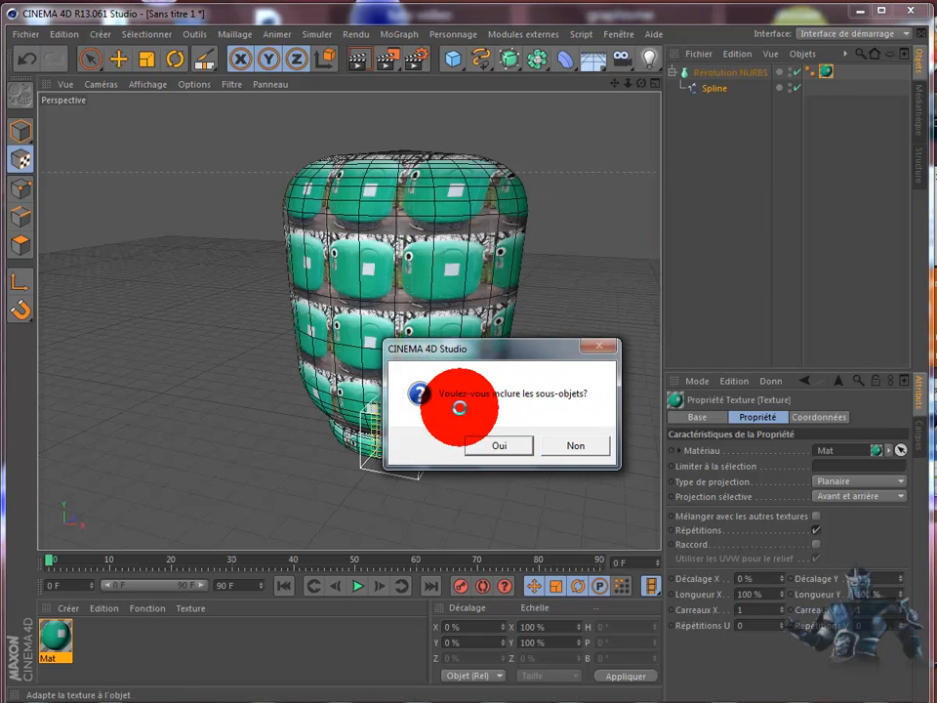
click(503, 445)
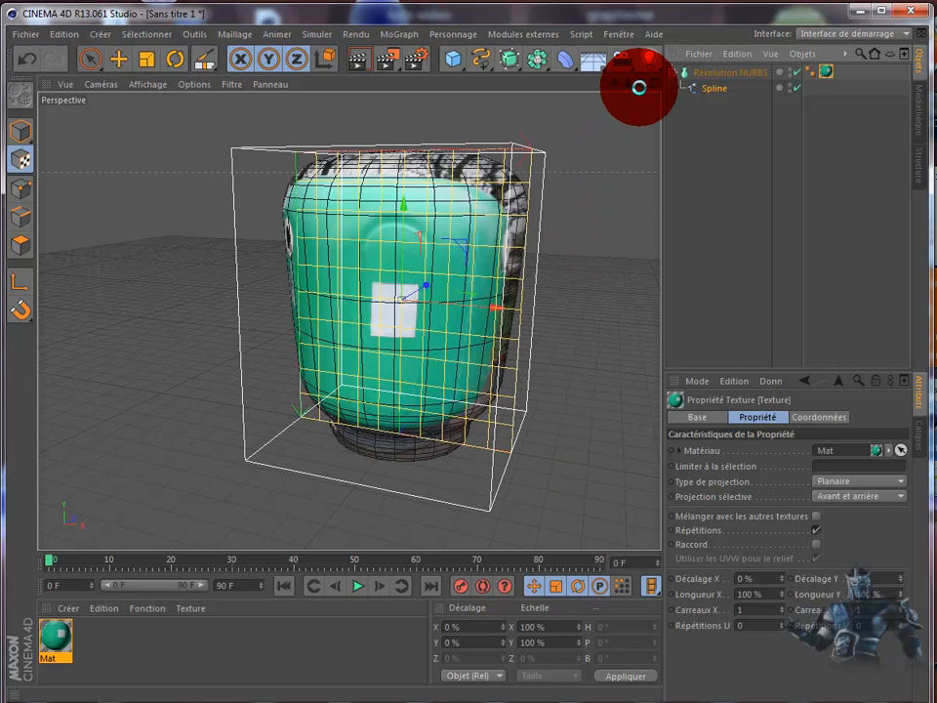
Scale the texture projection along its vertical axis to about 114 % so the photo covers the container's top
drag(639, 85, 500, 384)
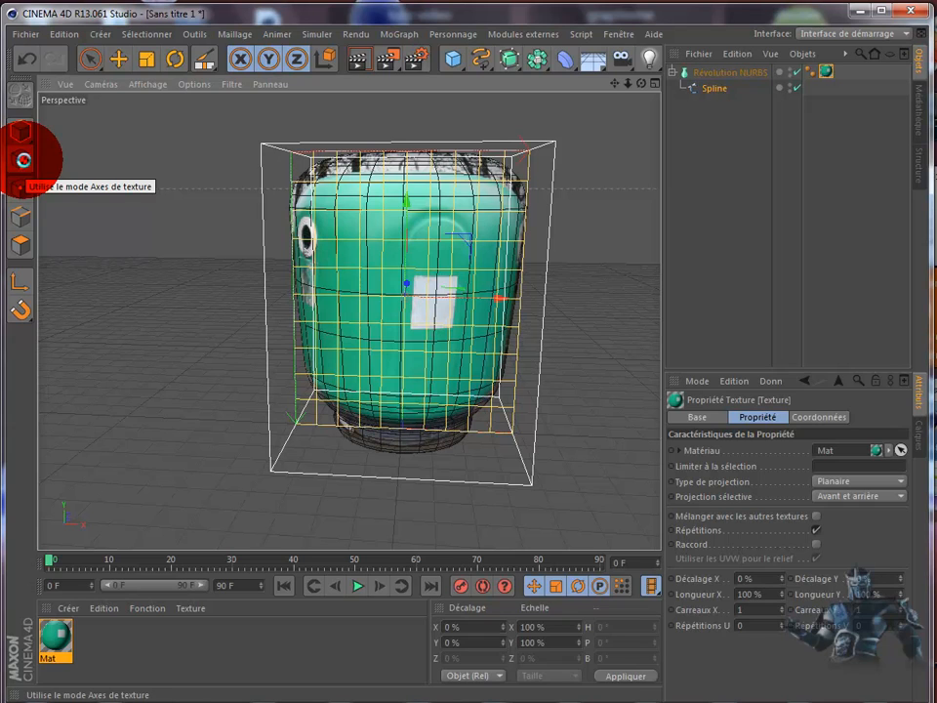
click(146, 58)
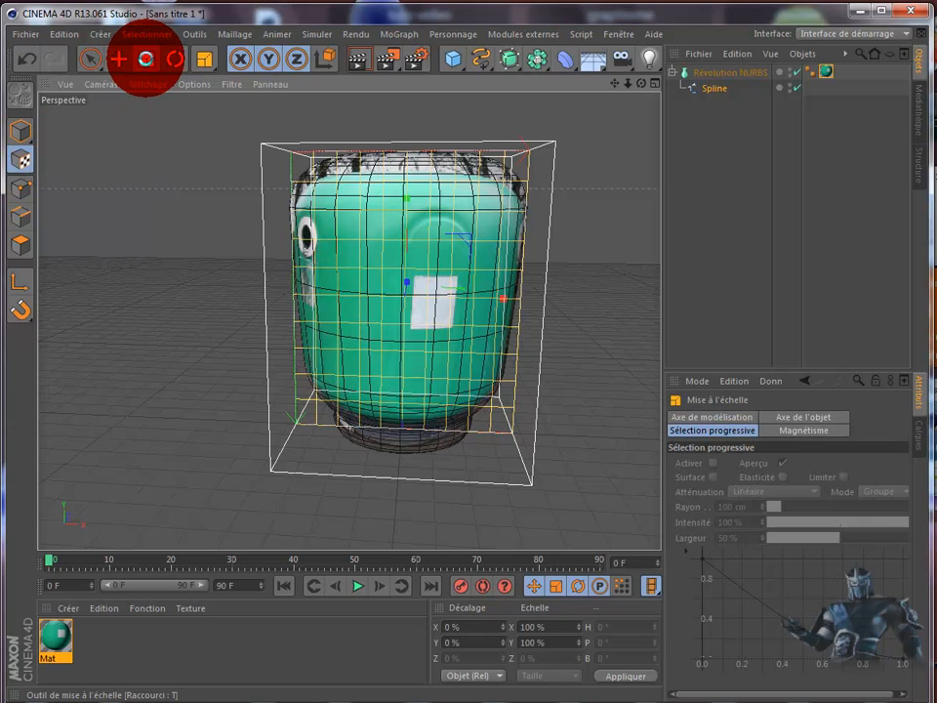
drag(409, 196, 410, 181)
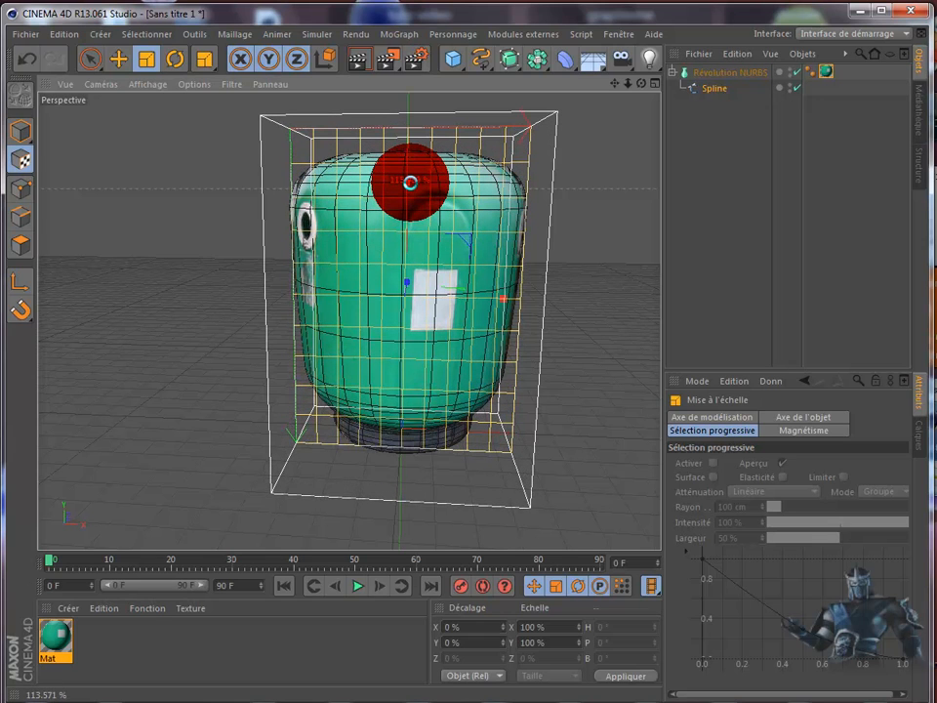
Widen the texture projection slightly along its X axis and render the perspective view to check the photo's fit
drag(500, 298, 509, 297)
click(359, 60)
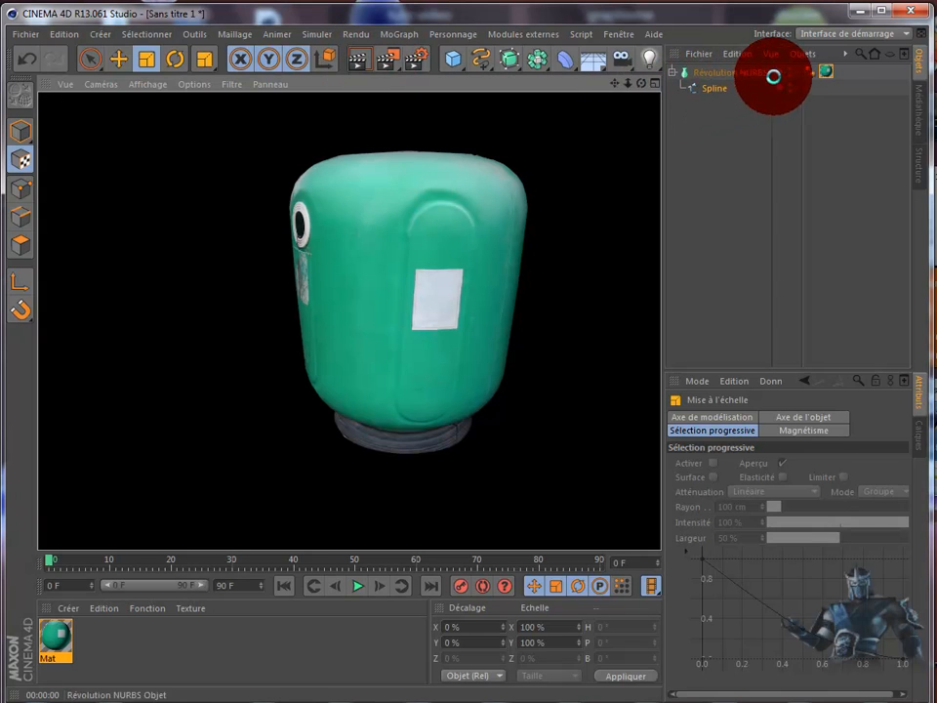
Tilt the container's texture projection slightly about its X axis, then render the view and inspect the mapping around the container
click(825, 71)
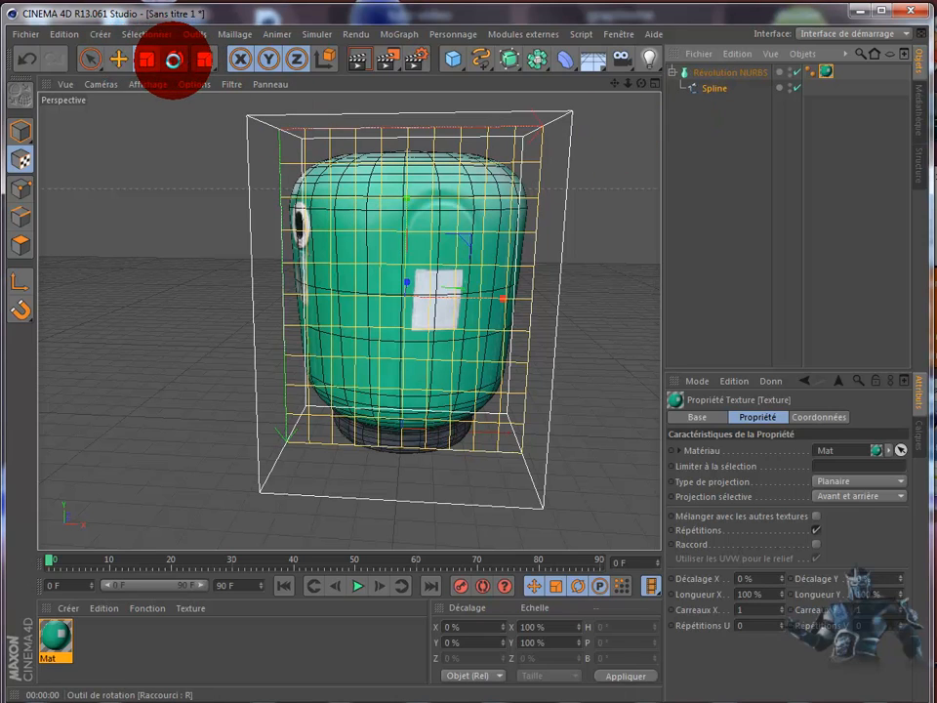
click(174, 59)
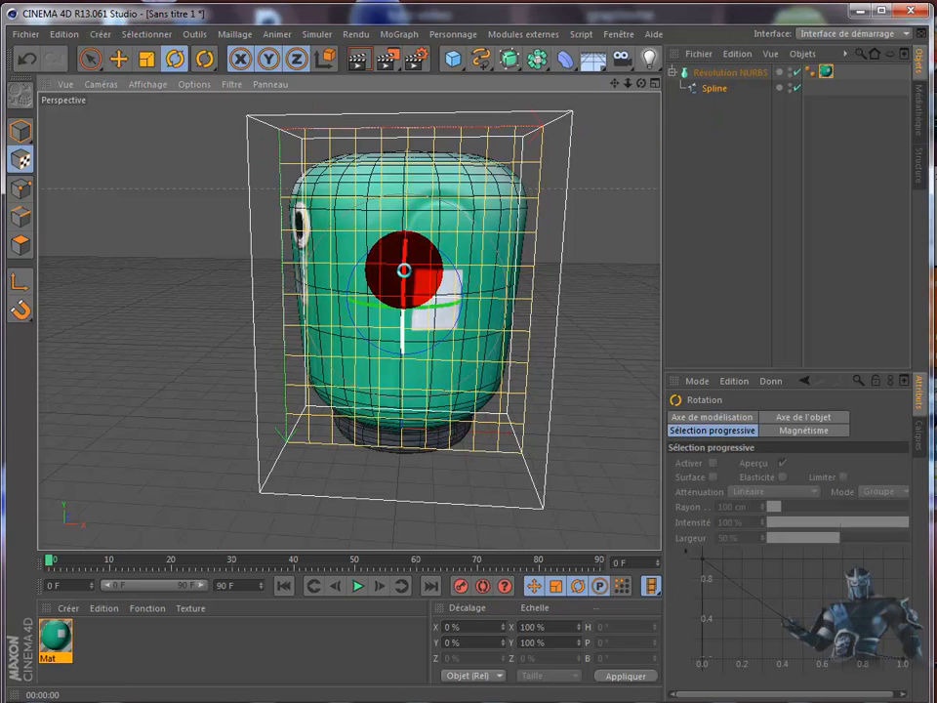
drag(404, 268, 404, 265)
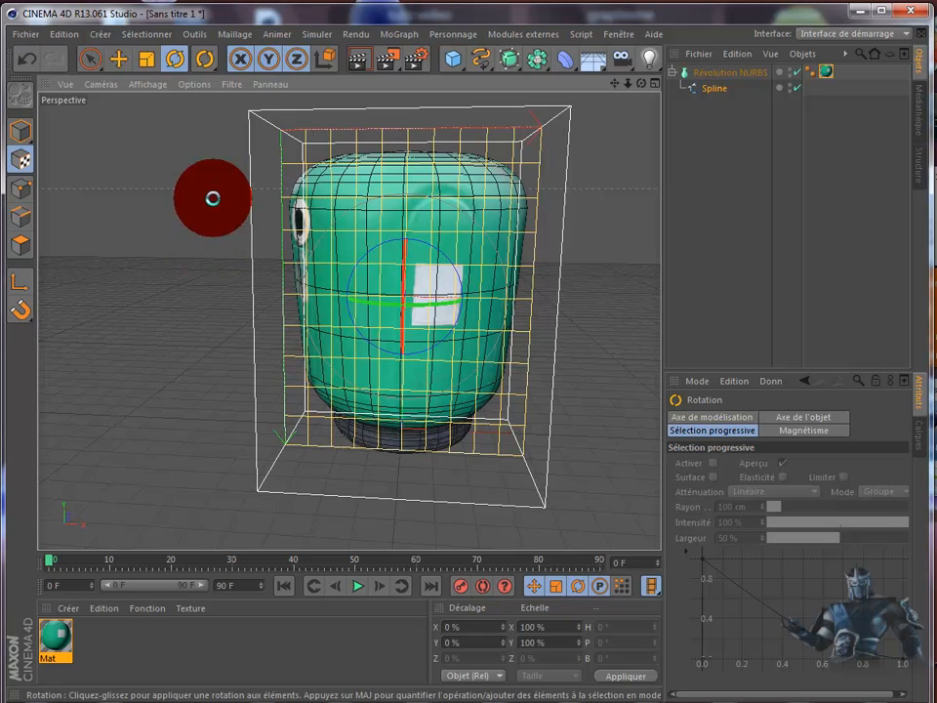
click(355, 57)
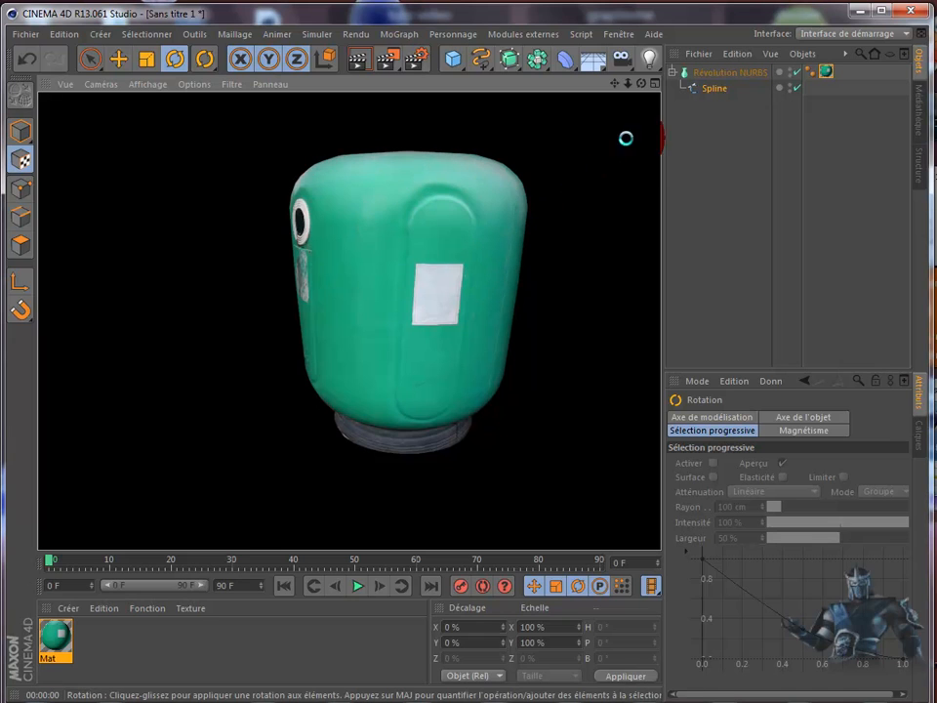
click(827, 72)
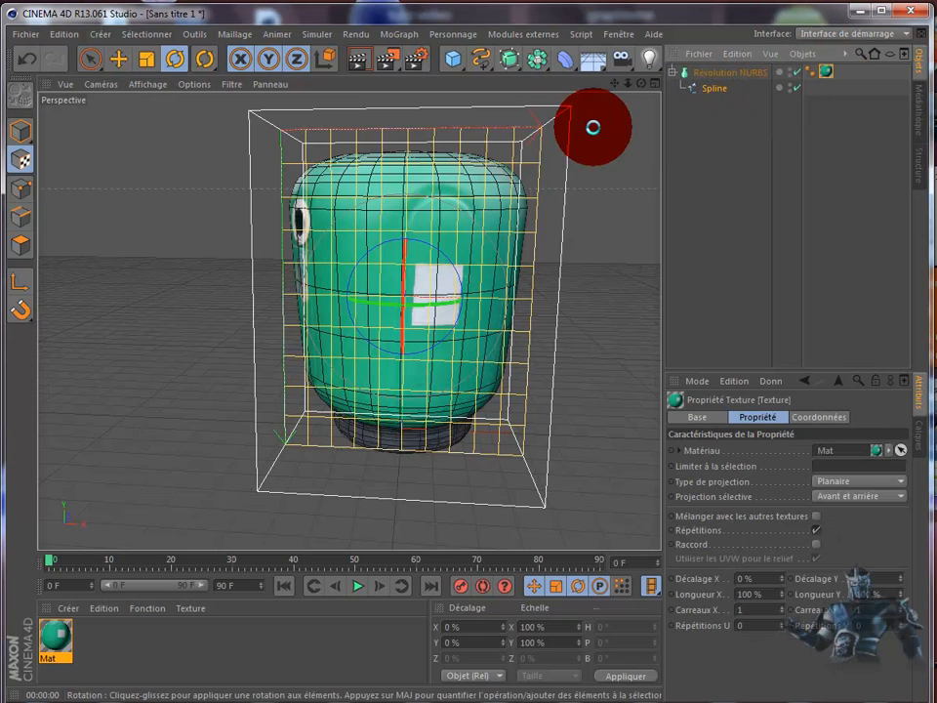
drag(642, 83, 380, 400)
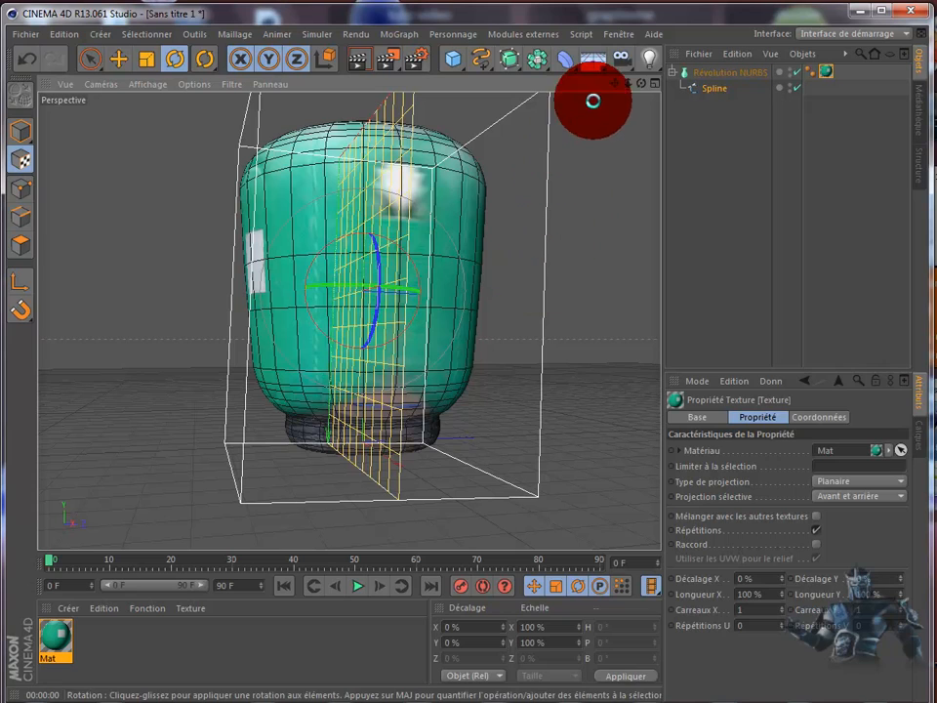
drag(641, 87, 499, 384)
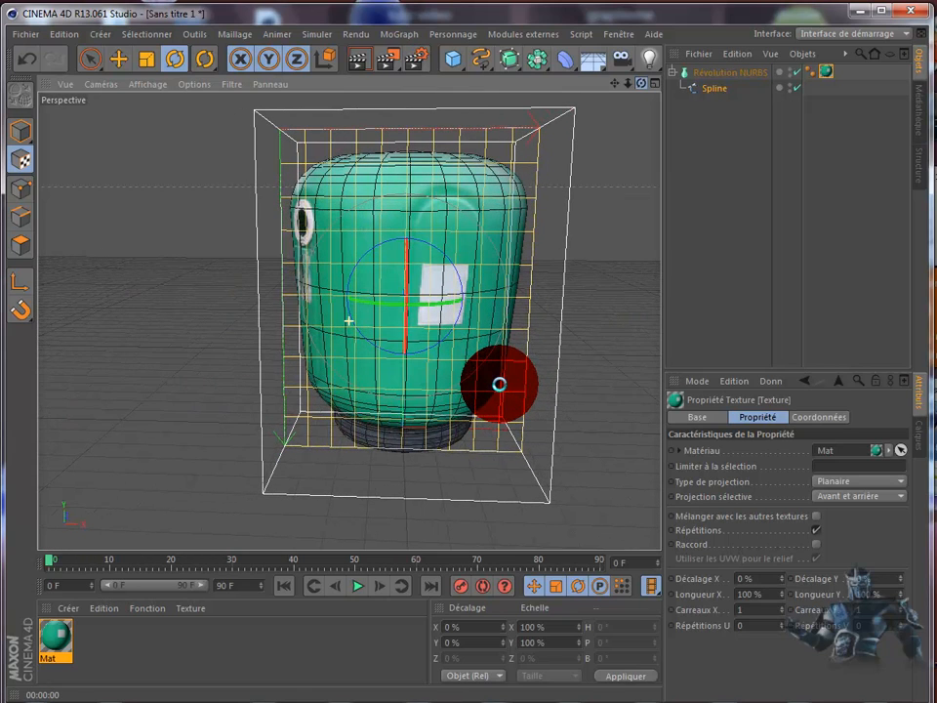